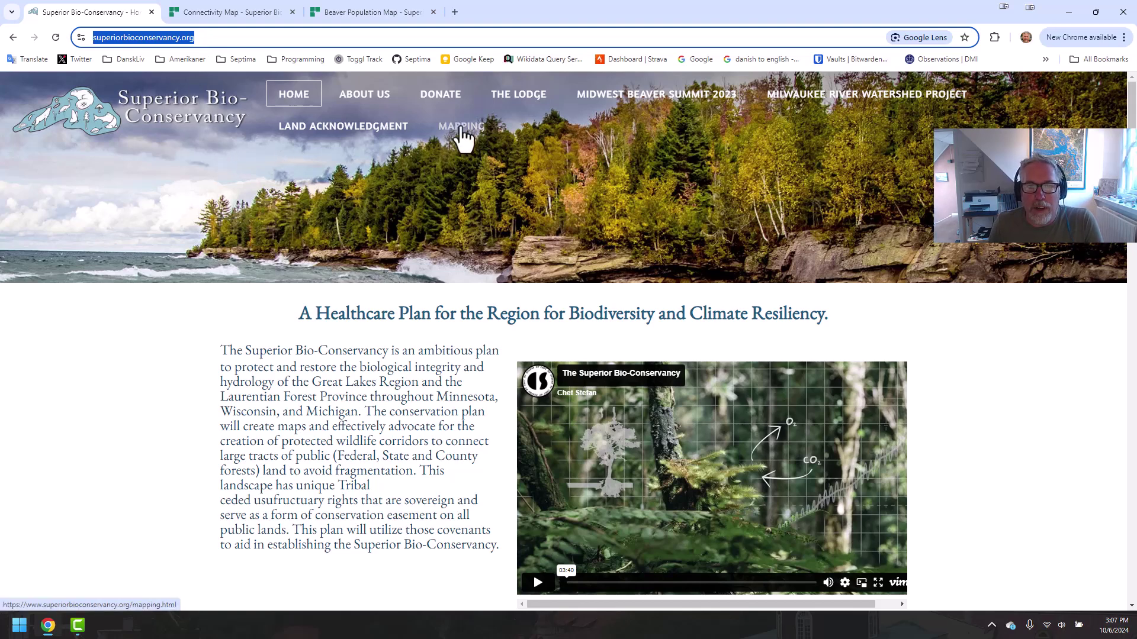
- Open the site's Mapping page and look over the beaver population and biodiversity connectivity maps
{"action": "left_click", "coordinate": [462, 129]}
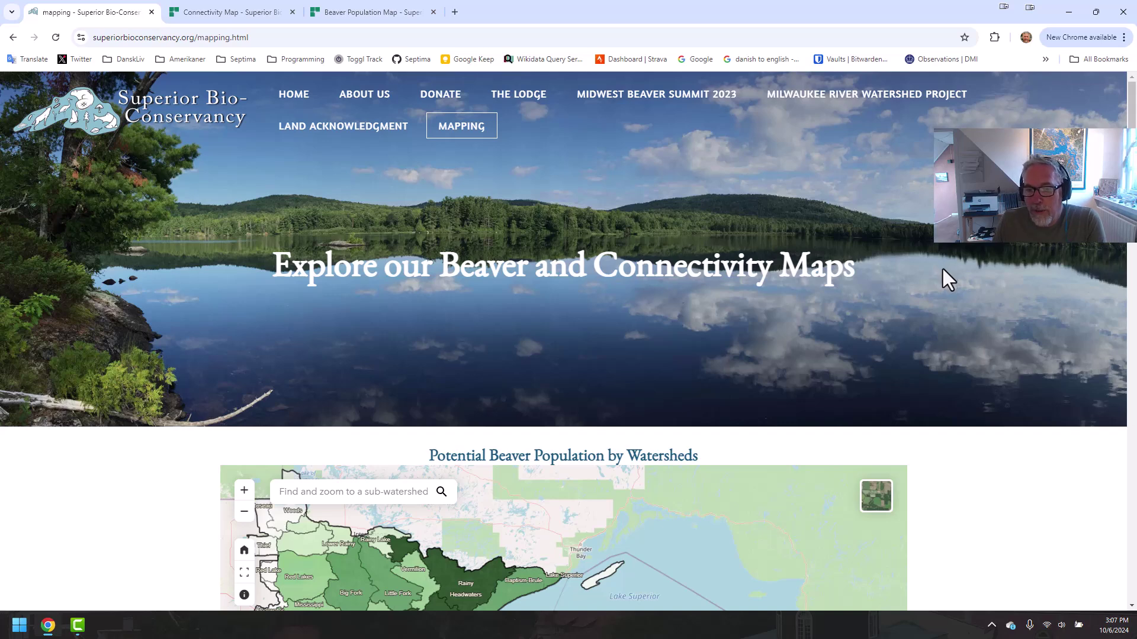
{"action": "scroll", "coordinate": [943, 269], "scroll_direction": "down", "scroll_amount": 1}
{"action": "scroll", "coordinate": [943, 268], "scroll_direction": "down", "scroll_amount": 10}
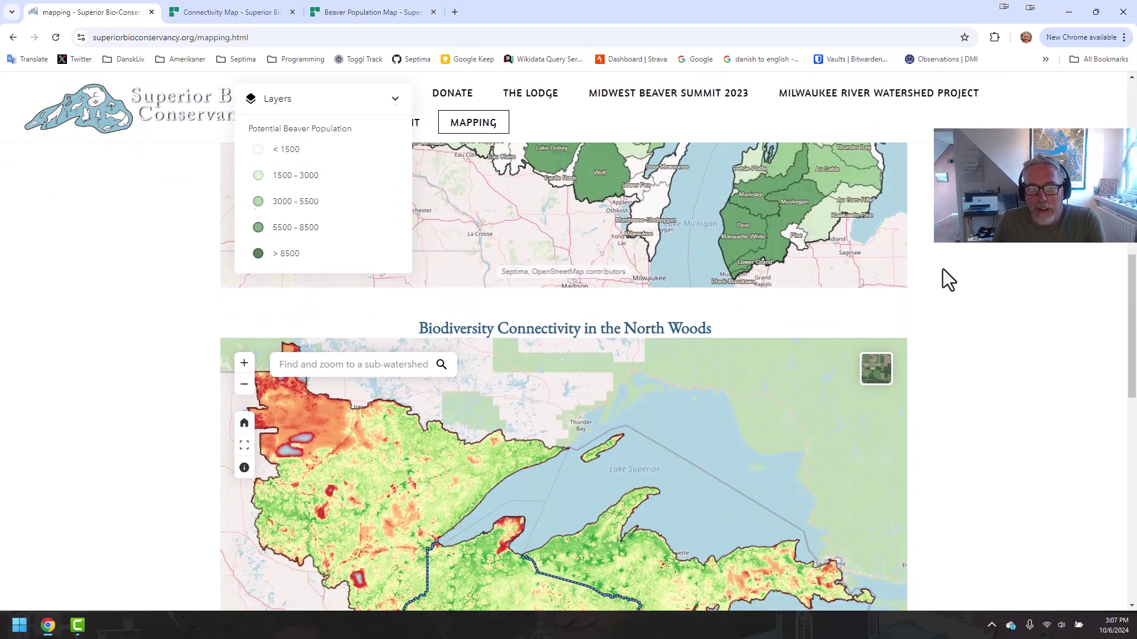
{"action": "scroll", "coordinate": [943, 278], "scroll_direction": "down", "scroll_amount": 1}
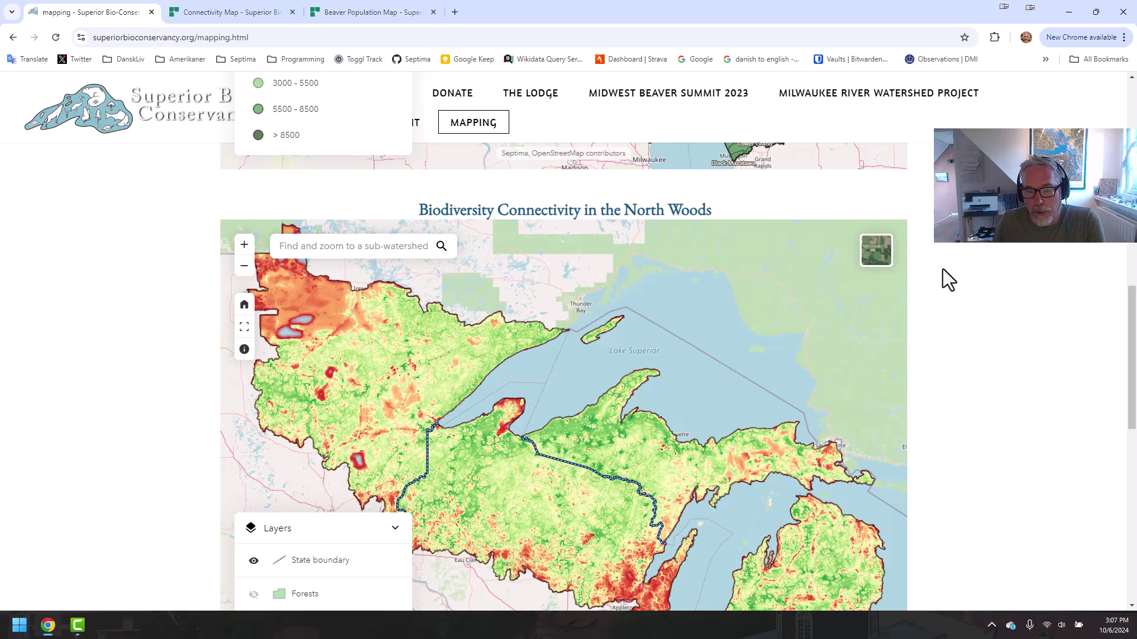
{"action": "scroll", "coordinate": [943, 270], "scroll_direction": "up", "scroll_amount": 7}
{"action": "scroll", "coordinate": [943, 268], "scroll_direction": "up", "scroll_amount": 1}
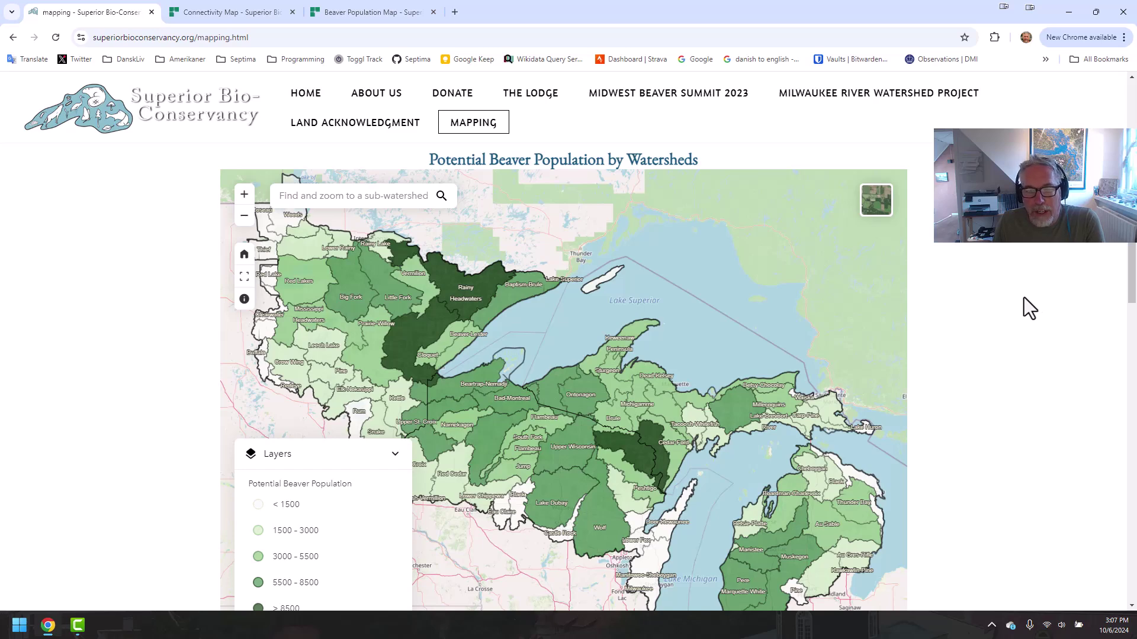
{"action": "scroll", "coordinate": [1024, 297], "scroll_direction": "down", "scroll_amount": 8}
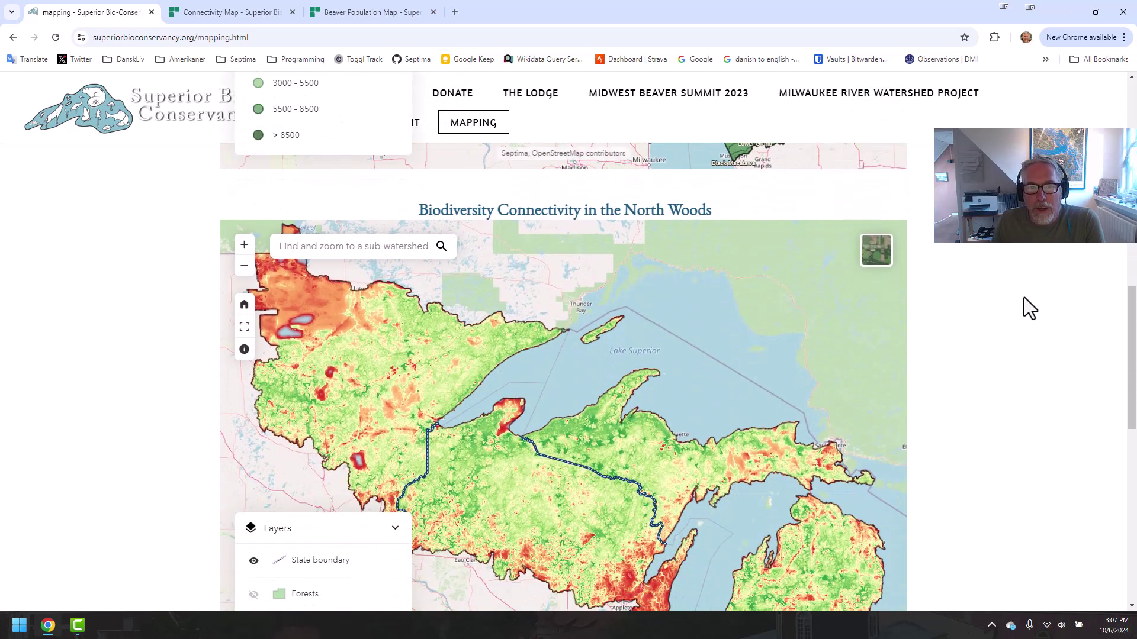
{"action": "scroll", "coordinate": [1024, 297], "scroll_direction": "down", "scroll_amount": 1}
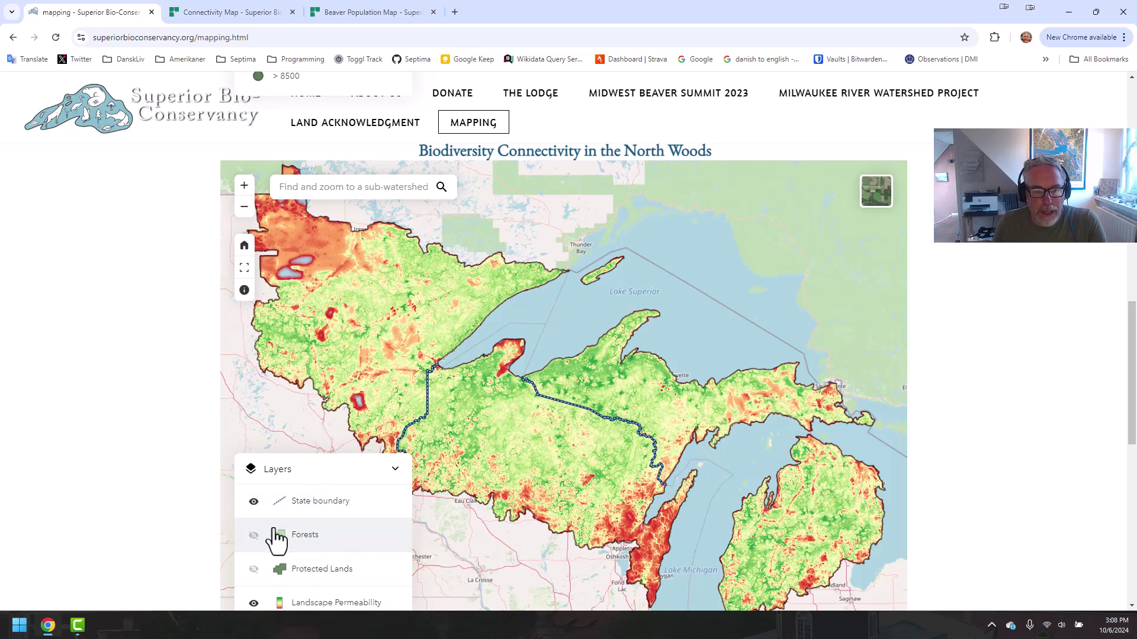
- On the connectivity map, toggle the State boundary layer off and on, and temporarily show the Forests and Protected Lands layers
{"action": "left_click", "coordinate": [254, 502]}
{"action": "left_click", "coordinate": [254, 503]}
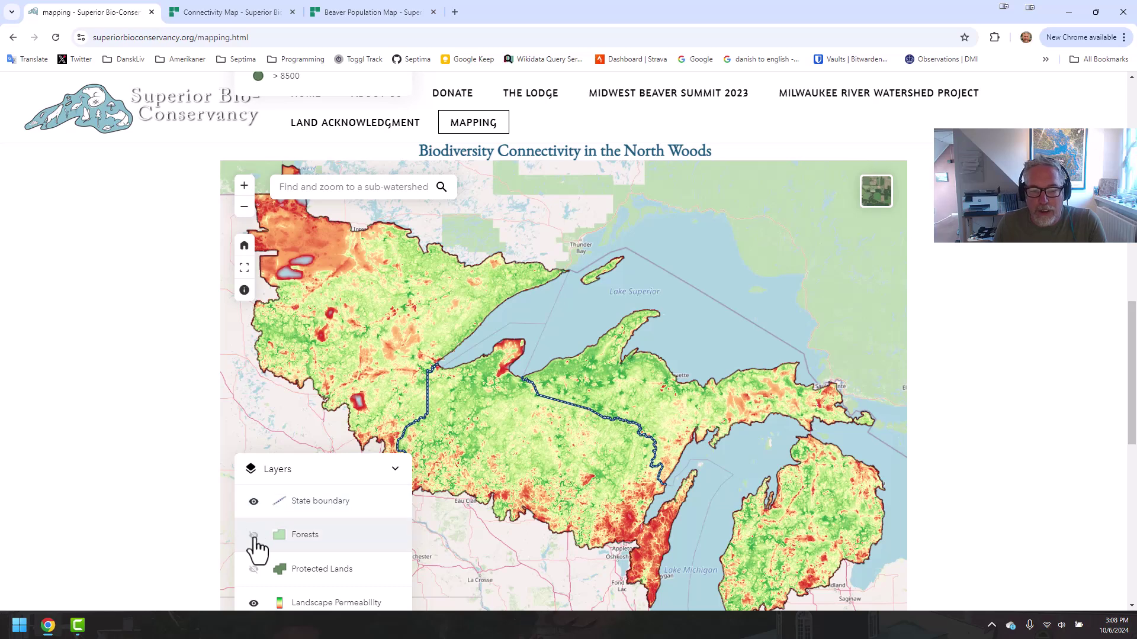
{"action": "left_click", "coordinate": [254, 536]}
{"action": "left_click", "coordinate": [253, 570]}
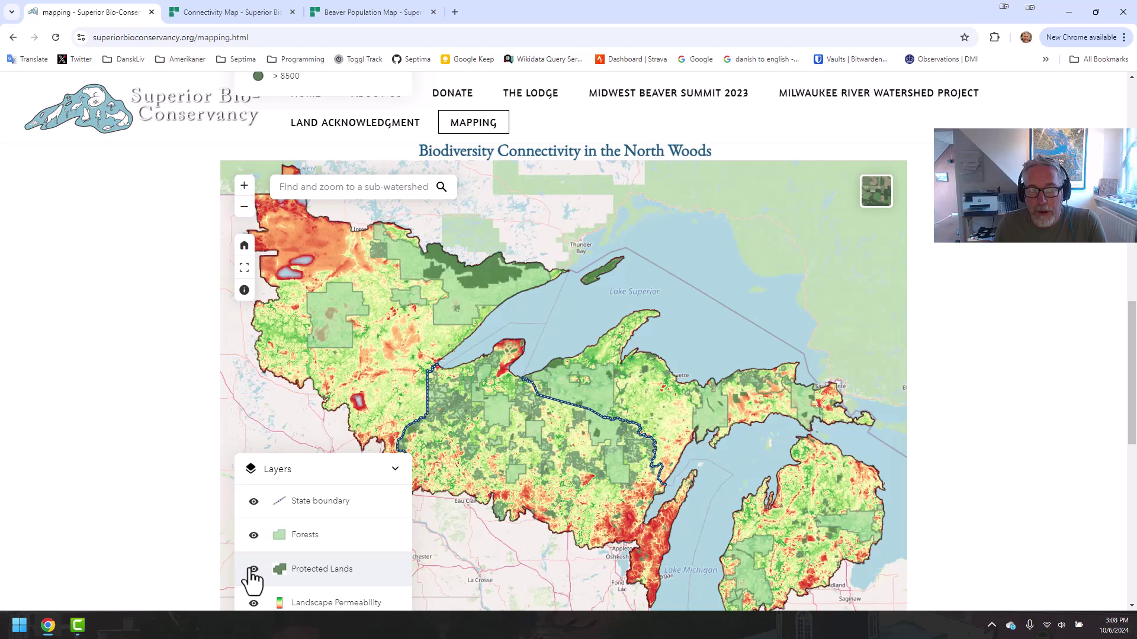
{"action": "left_click", "coordinate": [253, 569]}
{"action": "left_click", "coordinate": [254, 536]}
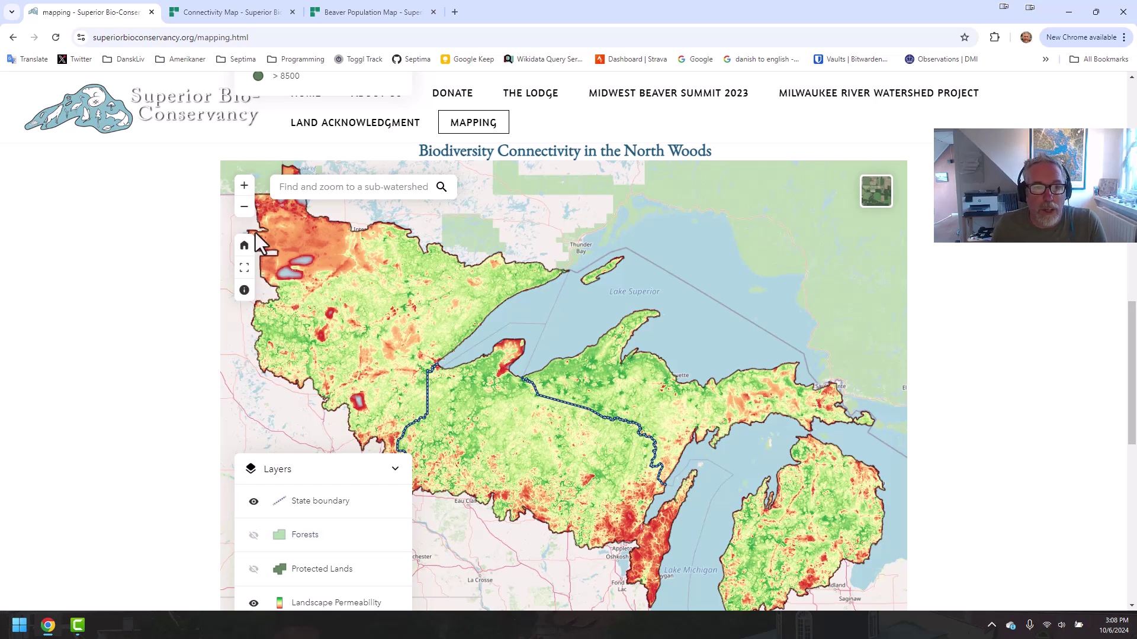
- Reset the zoomed-in connectivity map to its home extent and show it in full screen
{"action": "left_click", "coordinate": [245, 189]}
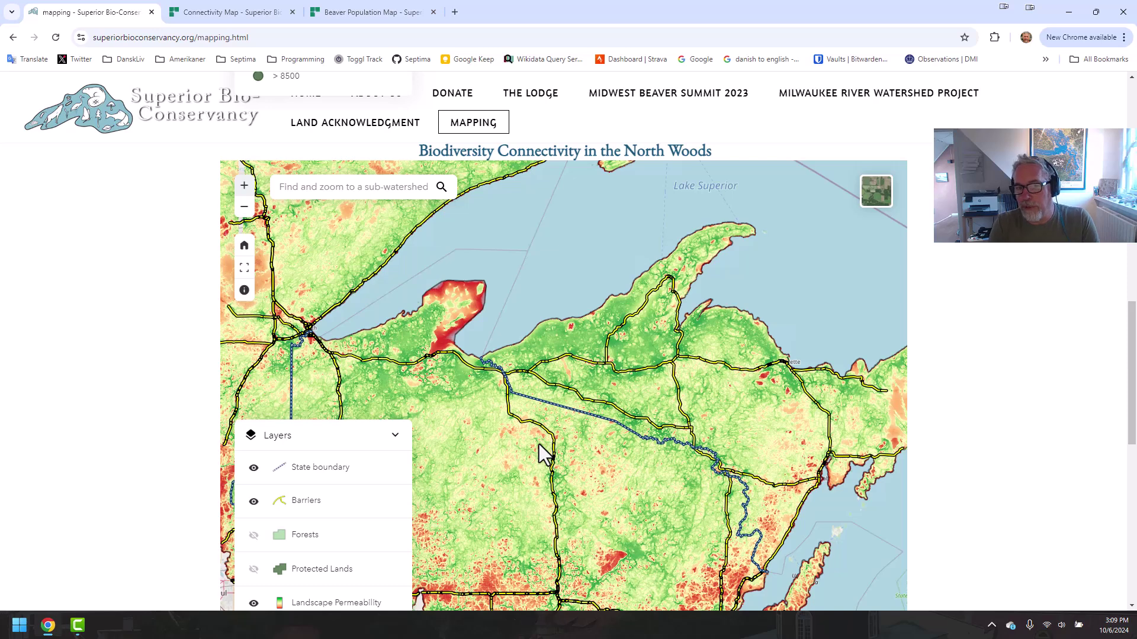
{"action": "left_click", "coordinate": [245, 248]}
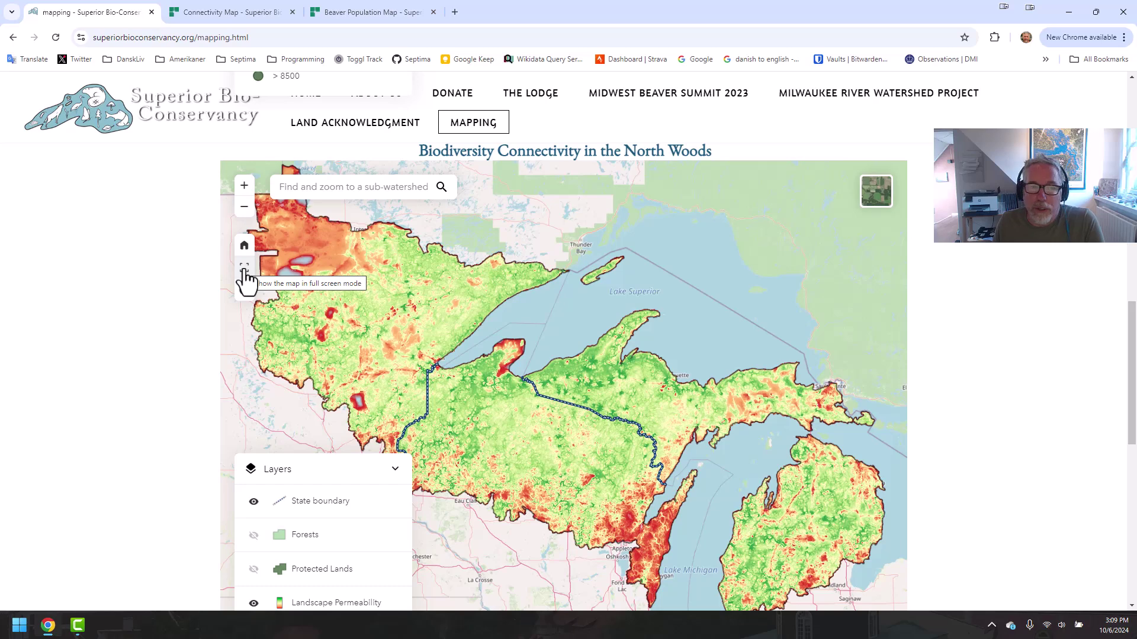
{"action": "left_click", "coordinate": [245, 272]}
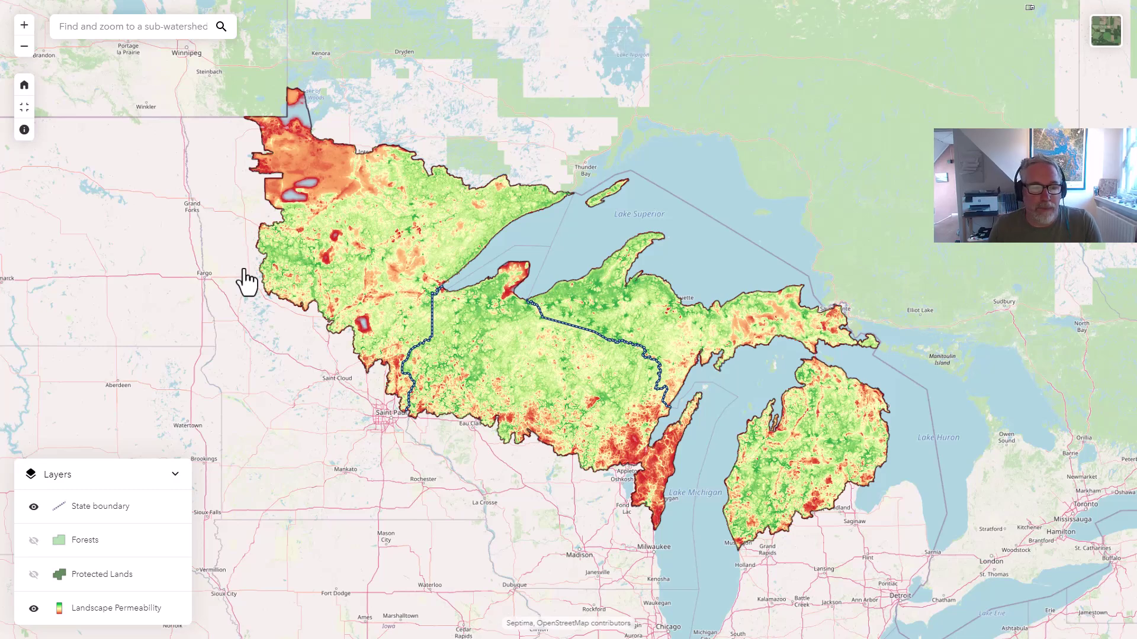
- Open the connectivity data information, read through the layer descriptions from Landscape Permeability to Critical Riparian Corridors, and close it
{"action": "left_click", "coordinate": [24, 131]}
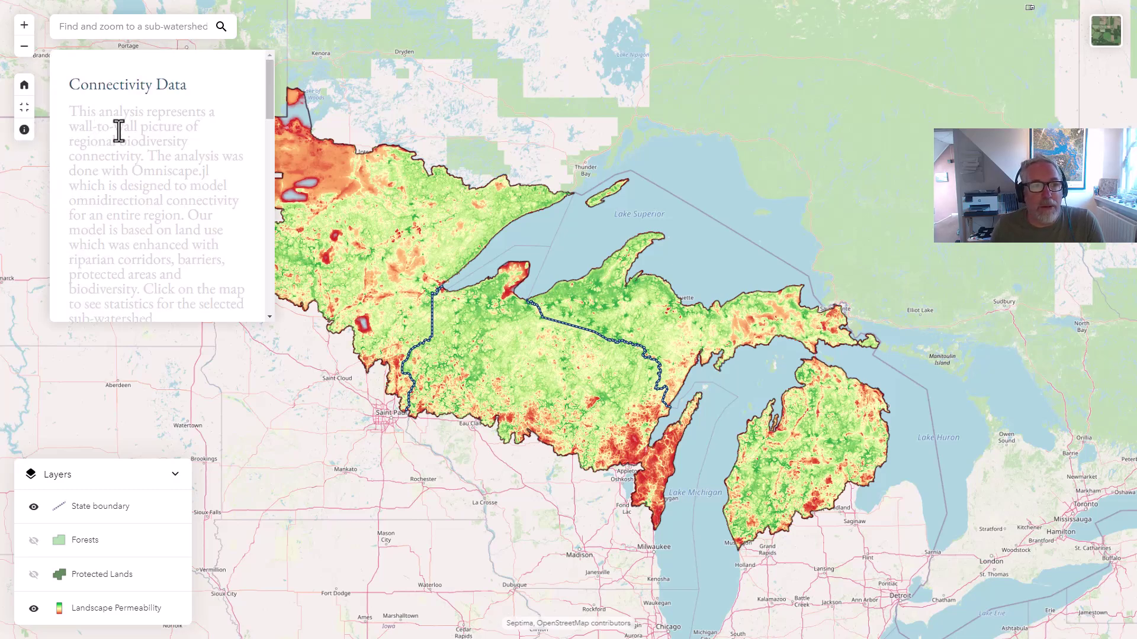
{"action": "scroll", "coordinate": [120, 128], "scroll_direction": "down", "scroll_amount": 3}
{"action": "scroll", "coordinate": [122, 124], "scroll_direction": "down", "scroll_amount": 1}
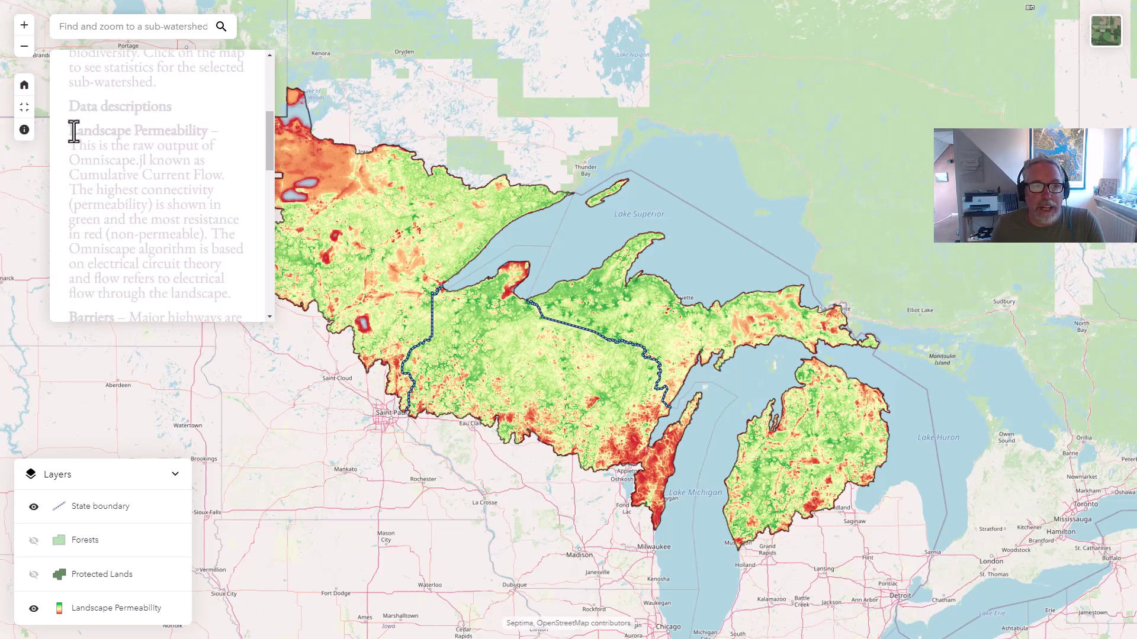
{"action": "left_click_drag", "start_coordinate": [76, 131], "coordinate": [204, 144]}
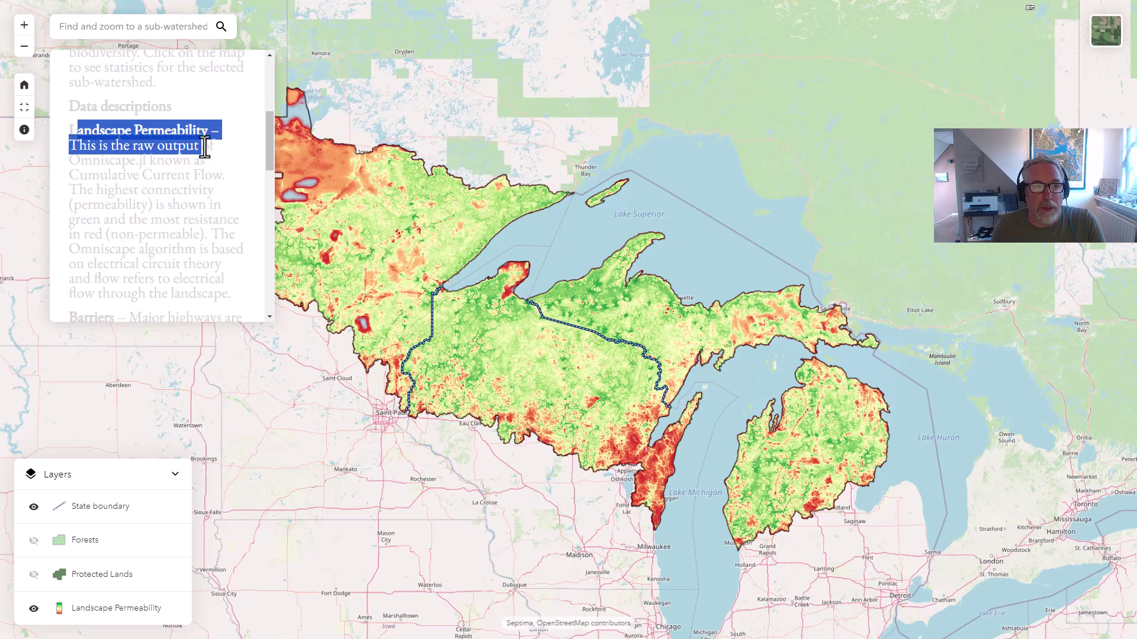
{"action": "scroll", "coordinate": [204, 145], "scroll_direction": "down", "scroll_amount": 2}
{"action": "scroll", "coordinate": [104, 197], "scroll_direction": "down", "scroll_amount": 4}
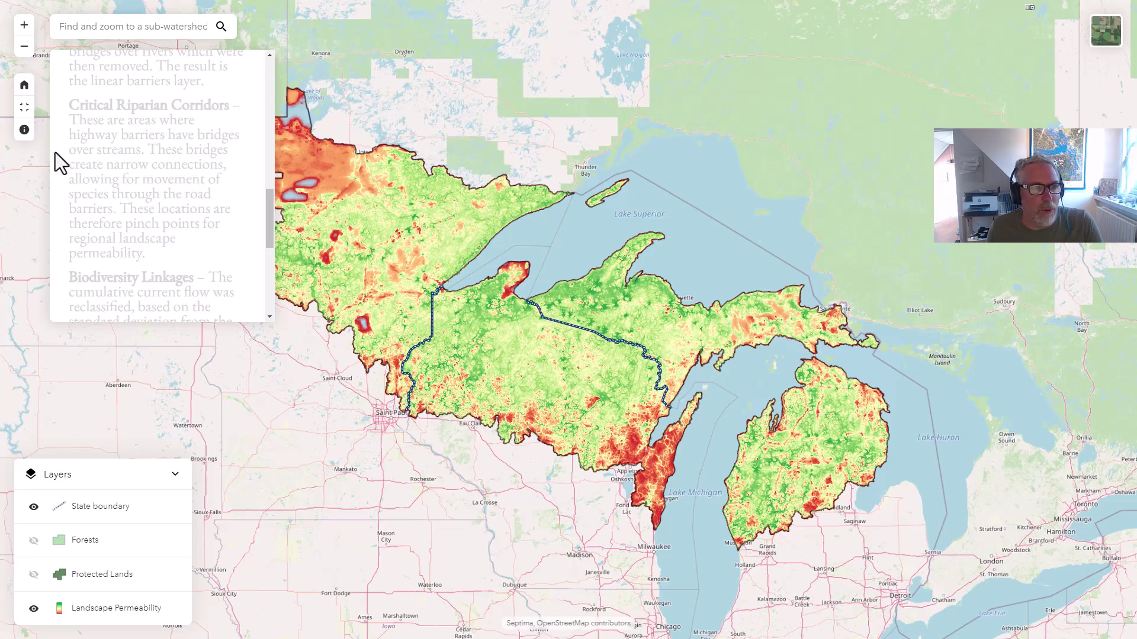
{"action": "left_click", "coordinate": [25, 130]}
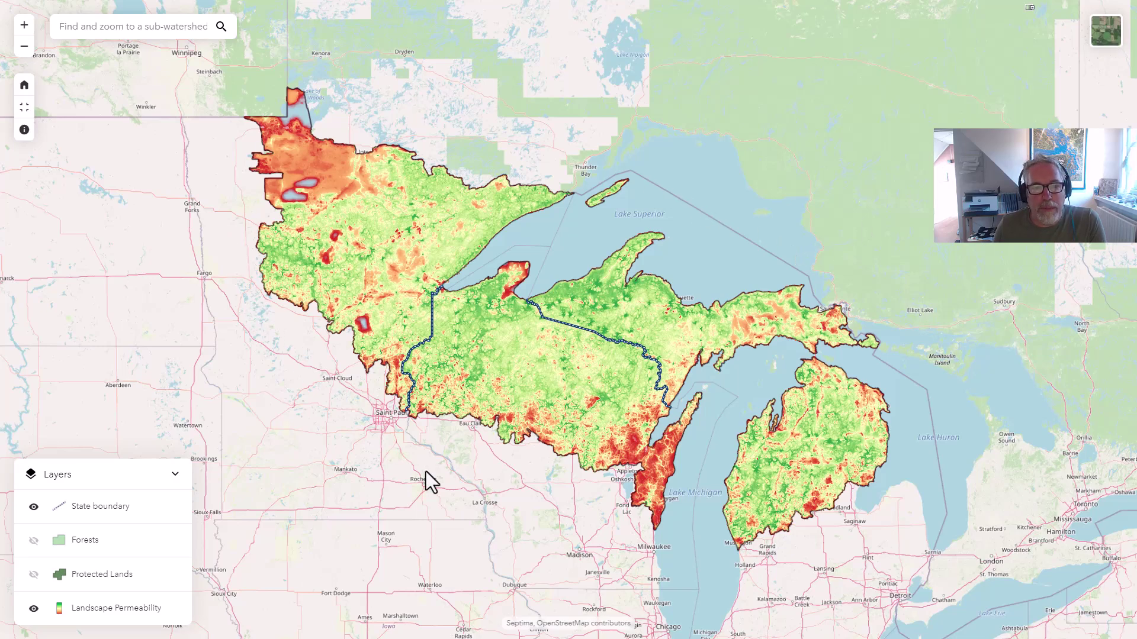
- Switch the base map to satellite imagery and back to the street map
{"action": "left_click", "coordinate": [1103, 36]}
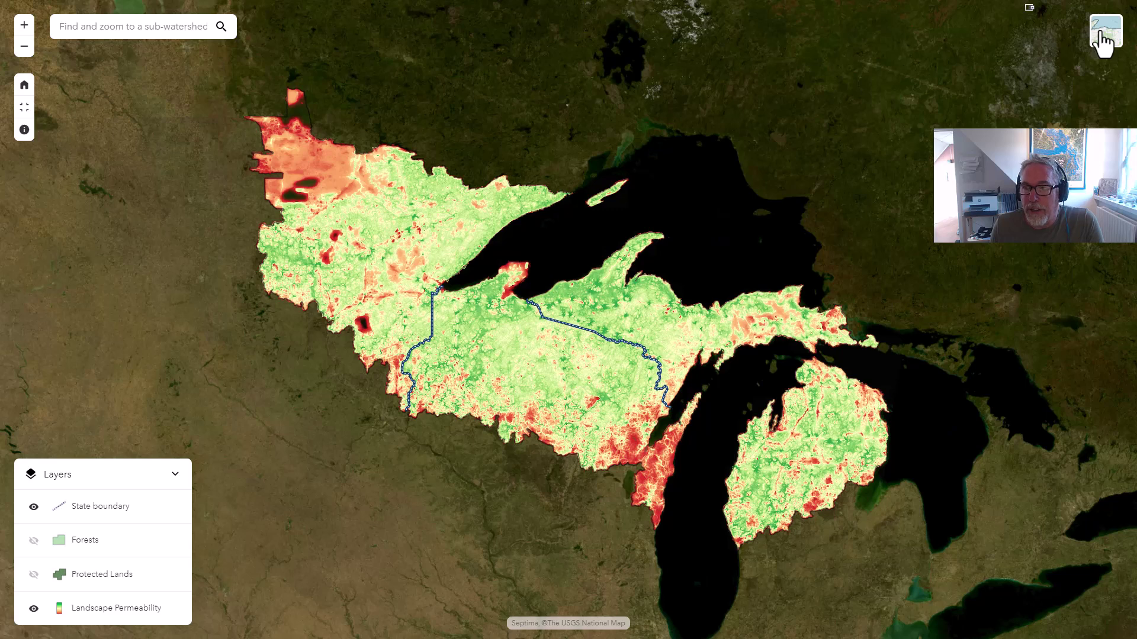
{"action": "left_click", "coordinate": [1102, 42]}
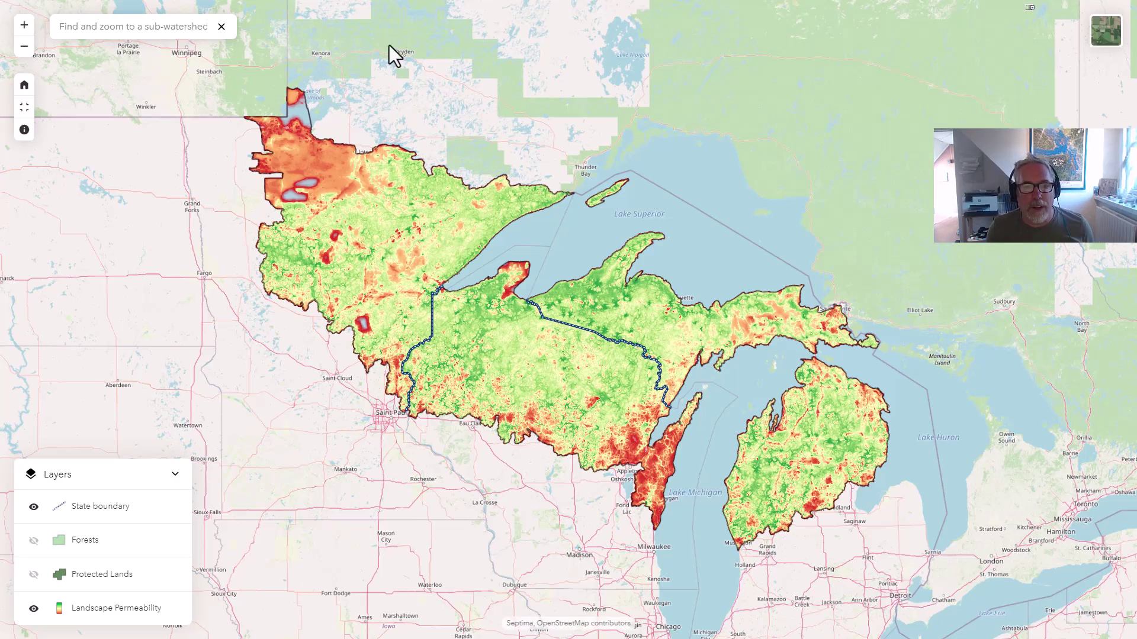
- Search the sub-watersheds for "Eau" and zoom to Eau Claire Flowage-Wisconsin River
{"action": "left_click", "coordinate": [85, 26]}
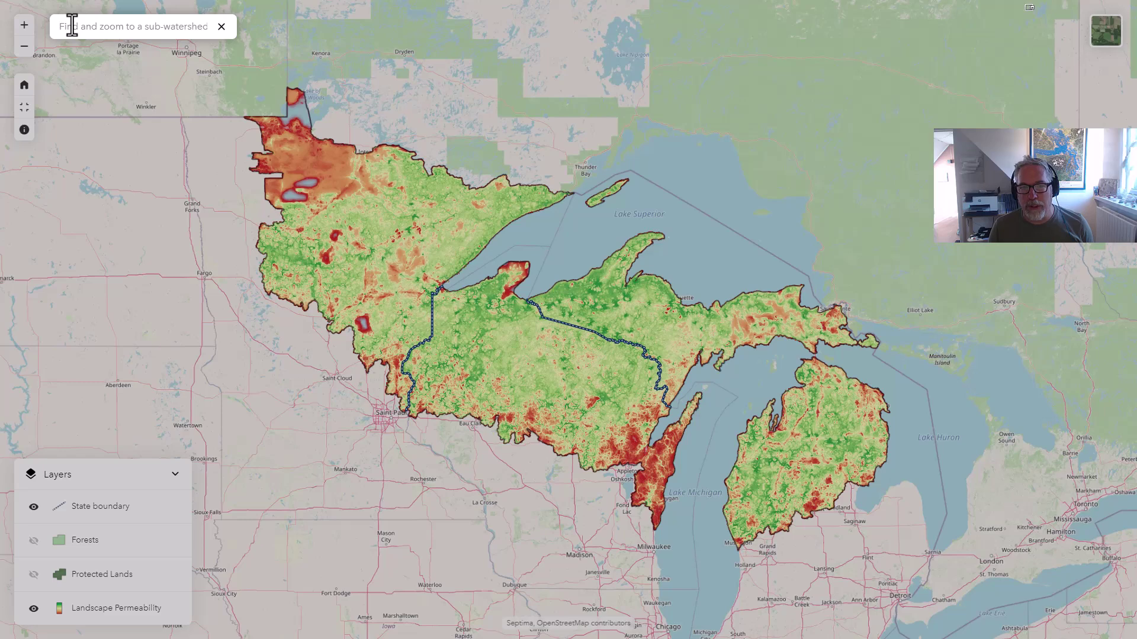
{"action": "type", "text": "Ea"}
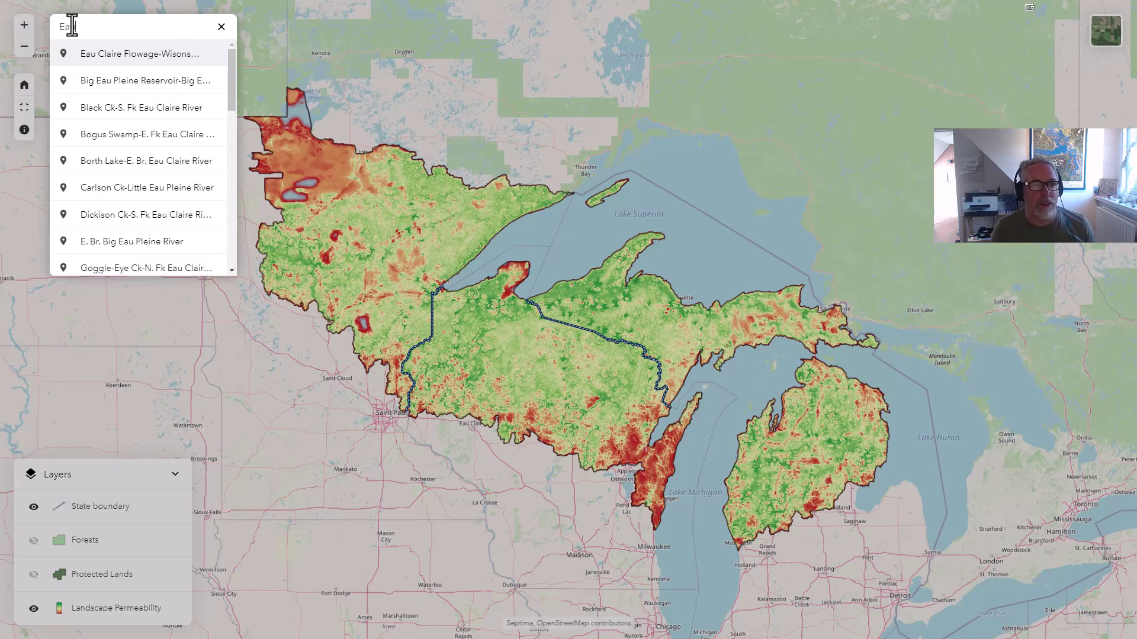
{"action": "type", "text": "u"}
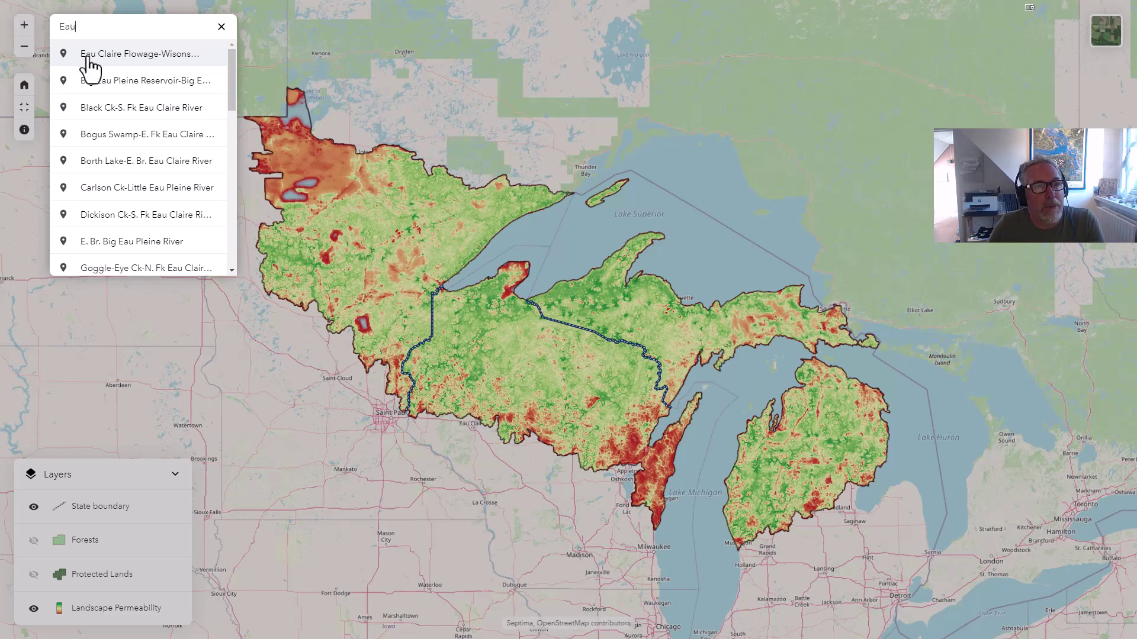
{"action": "left_click", "coordinate": [144, 59]}
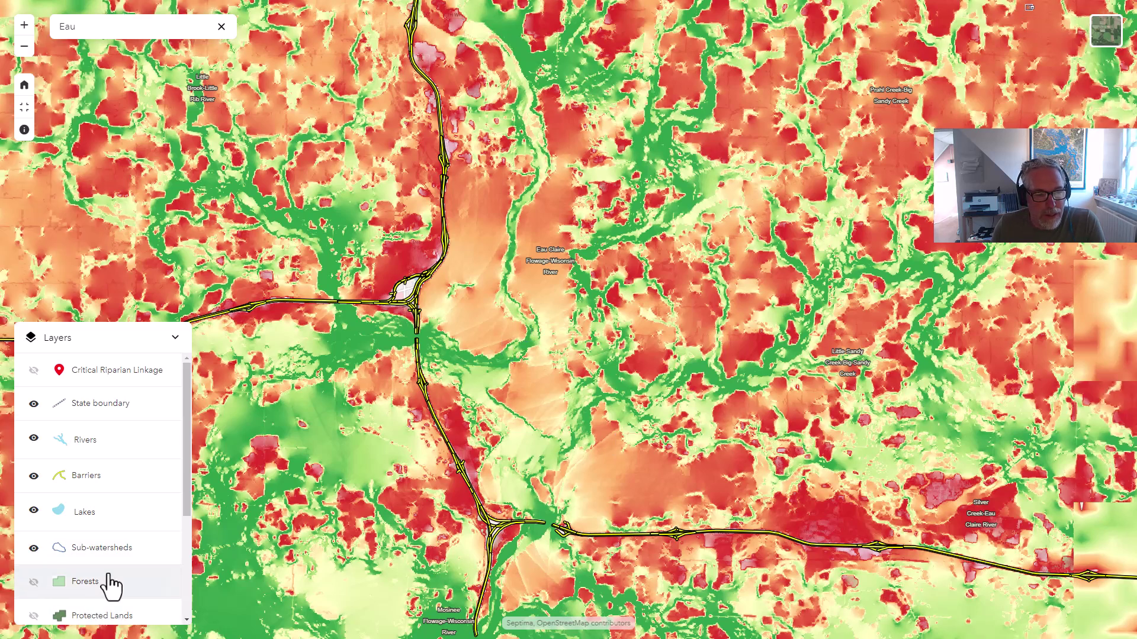
- Hide the Landscape Permeability layer and show the Biodiversity Linkages and Critical Riparian Linkage layers
{"action": "scroll", "coordinate": [108, 583], "scroll_direction": "down", "scroll_amount": 3}
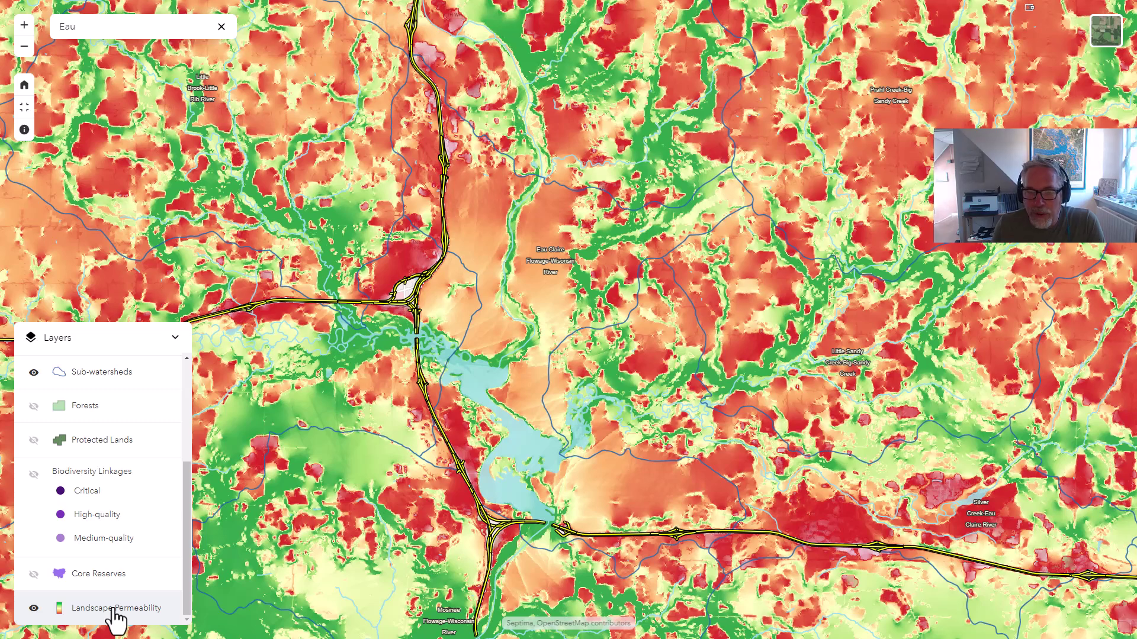
{"action": "left_click", "coordinate": [34, 609]}
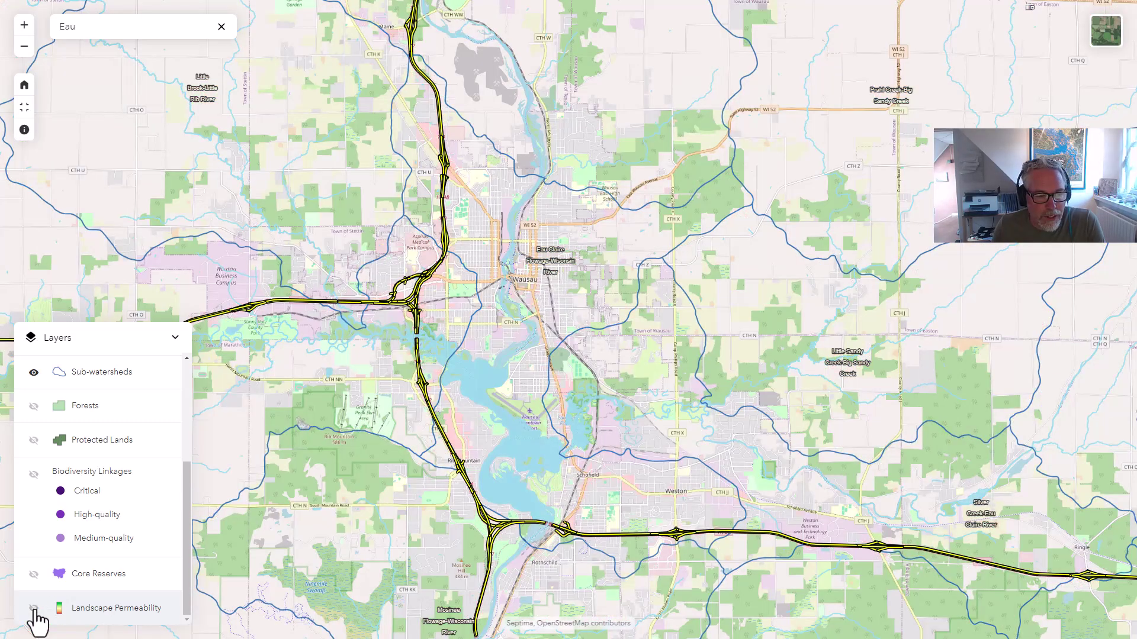
{"action": "left_click", "coordinate": [33, 474]}
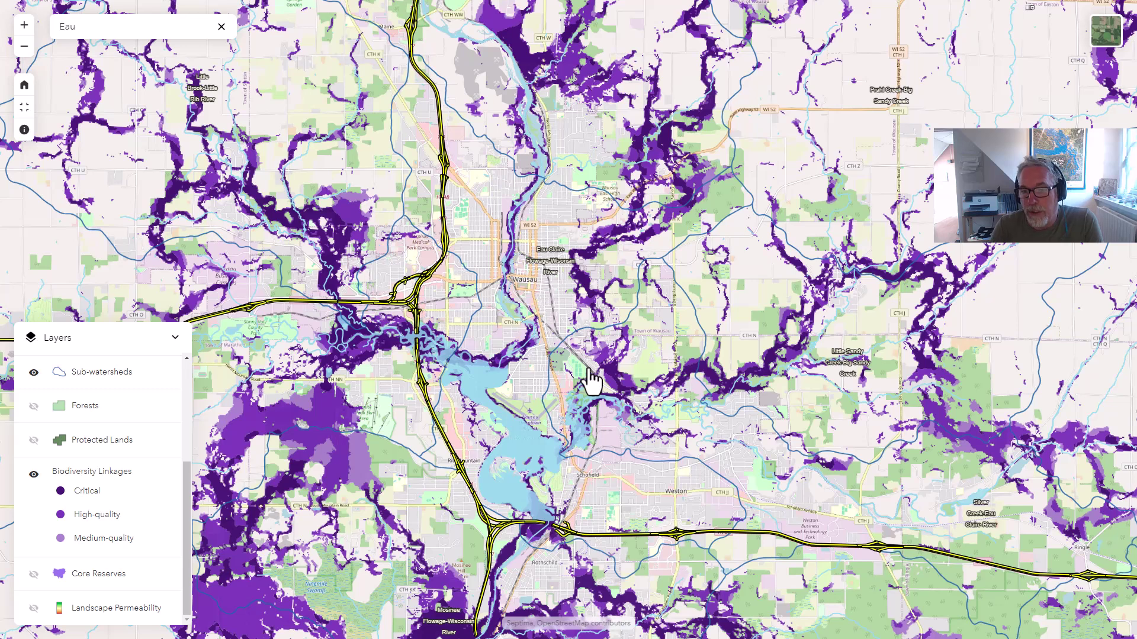
{"action": "scroll", "coordinate": [184, 474], "scroll_direction": "up", "scroll_amount": 3}
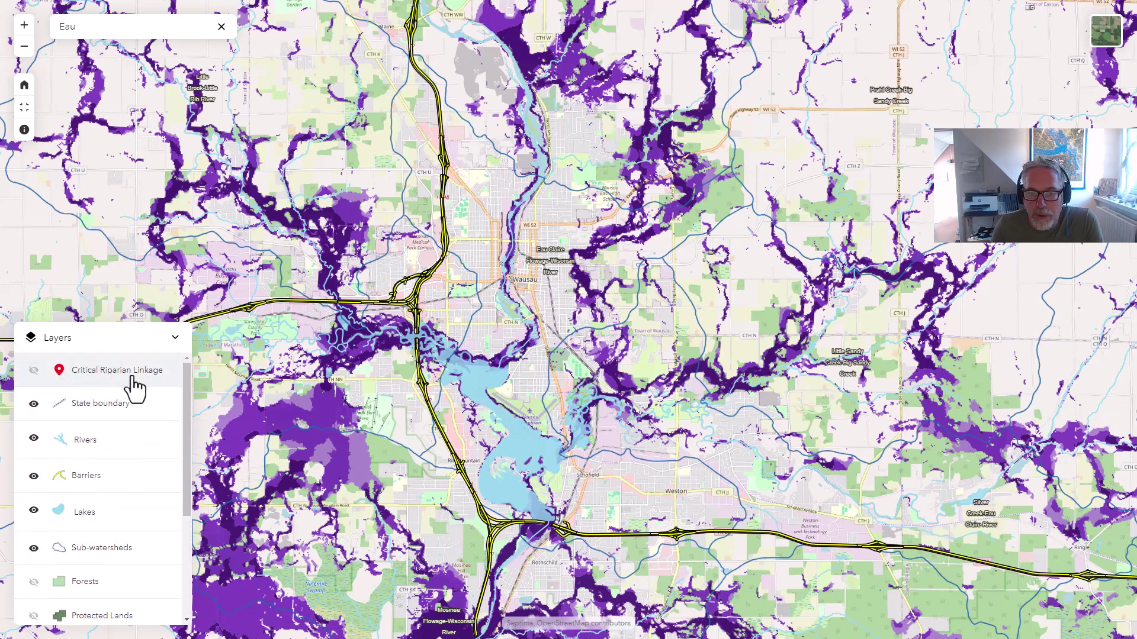
{"action": "left_click", "coordinate": [33, 371]}
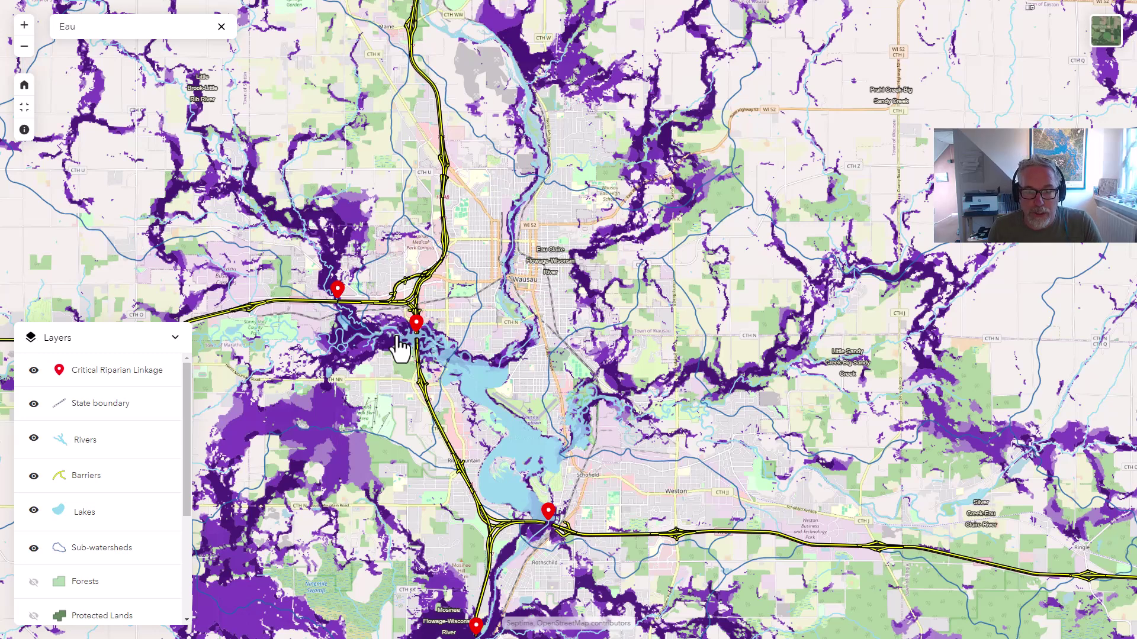
- Clear the search, look for sub-watersheds named "Silver", and zoom to Silver River (Baraga Cnty, MI)
{"action": "left_click", "coordinate": [222, 27]}
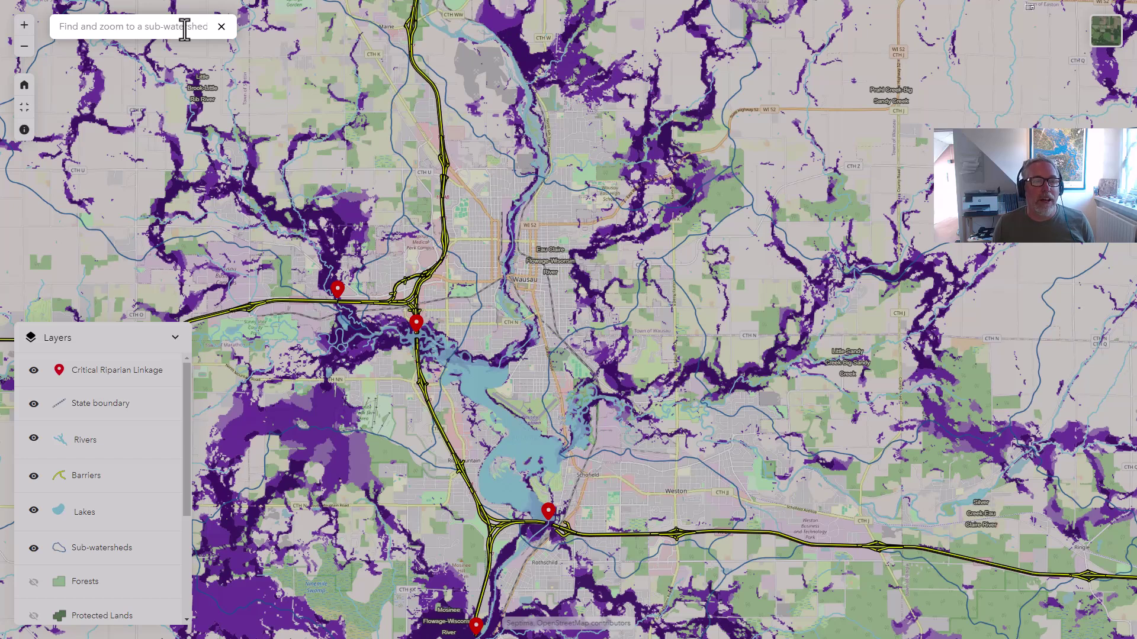
{"action": "type", "text": "Silver"}
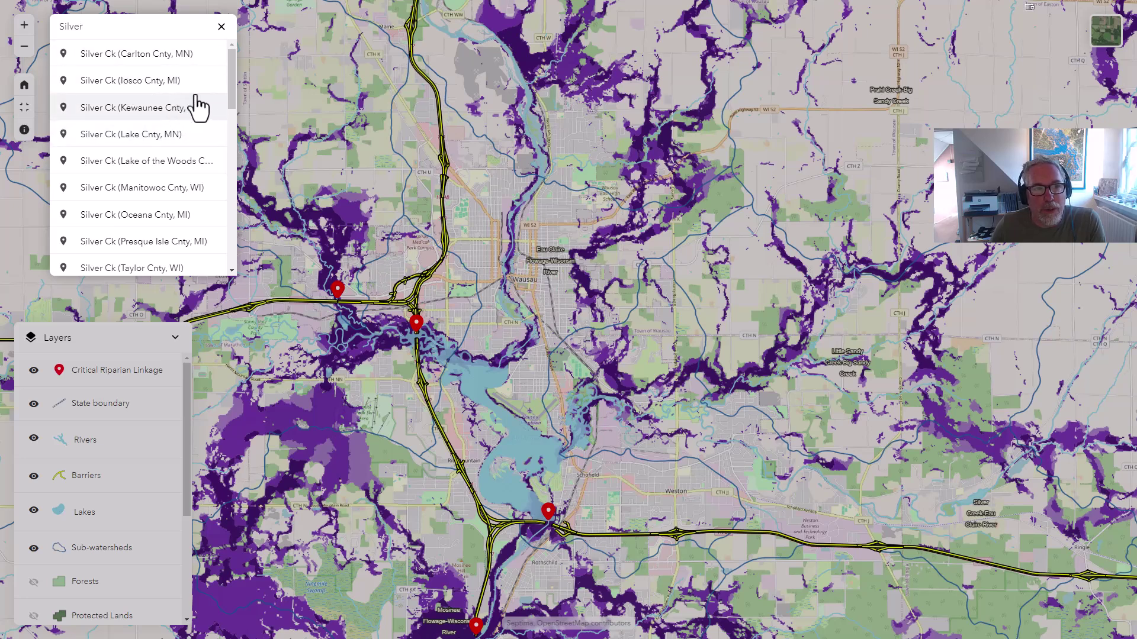
{"action": "left_click_drag", "start_coordinate": [233, 76], "coordinate": [220, 213]}
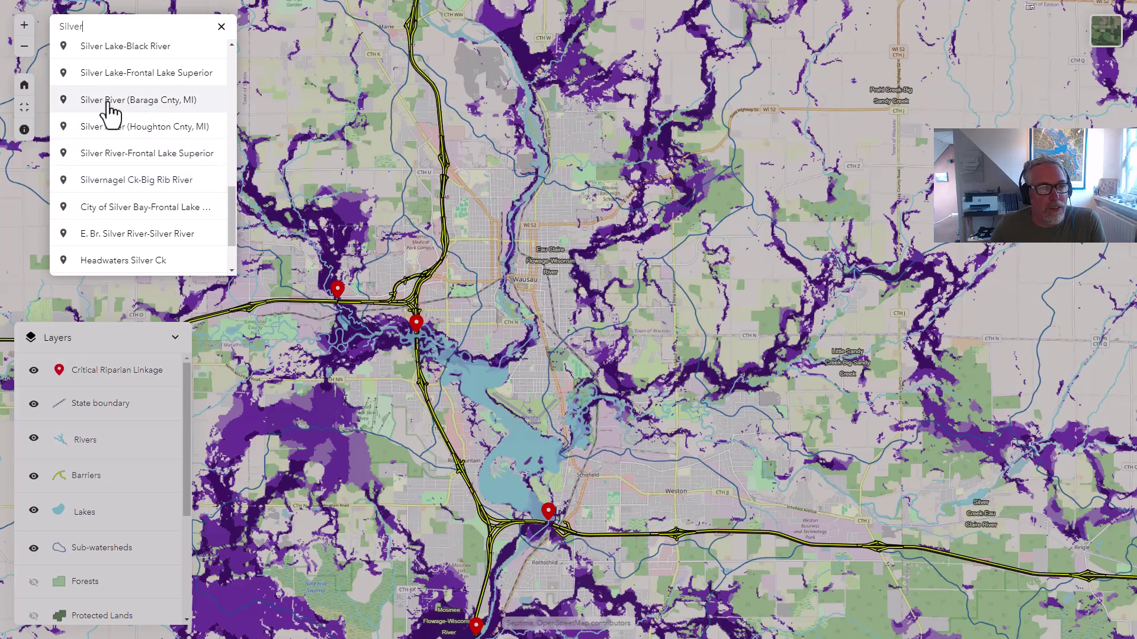
{"action": "left_click", "coordinate": [148, 101]}
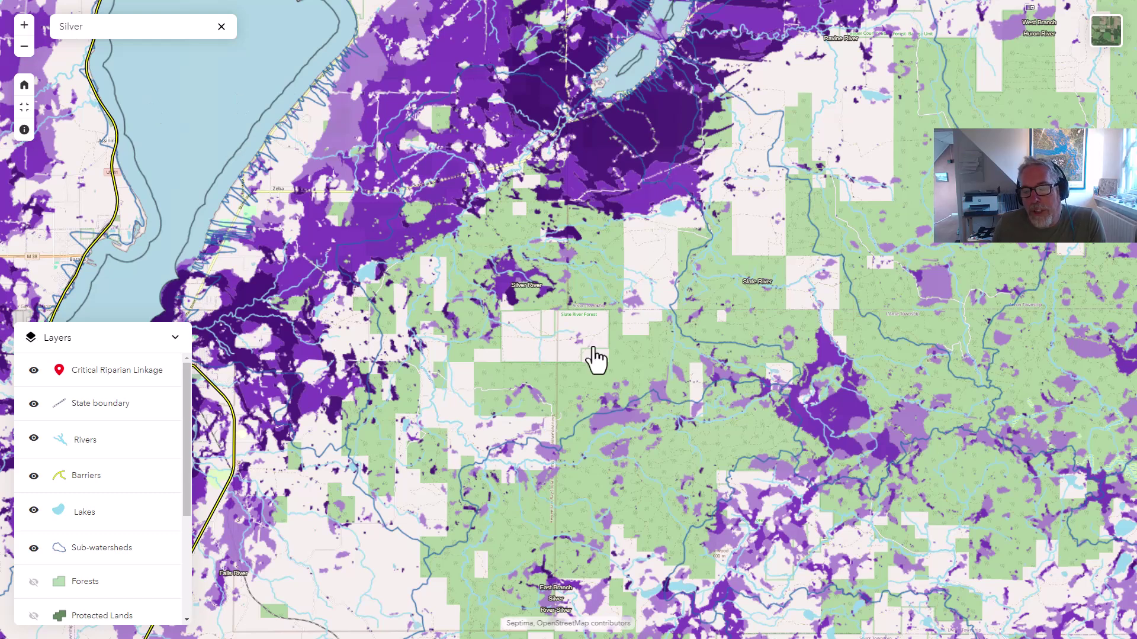
- Display the statistics of the Silver River sub-watershed and show the Core Reserves layer
{"action": "left_click", "coordinate": [582, 292]}
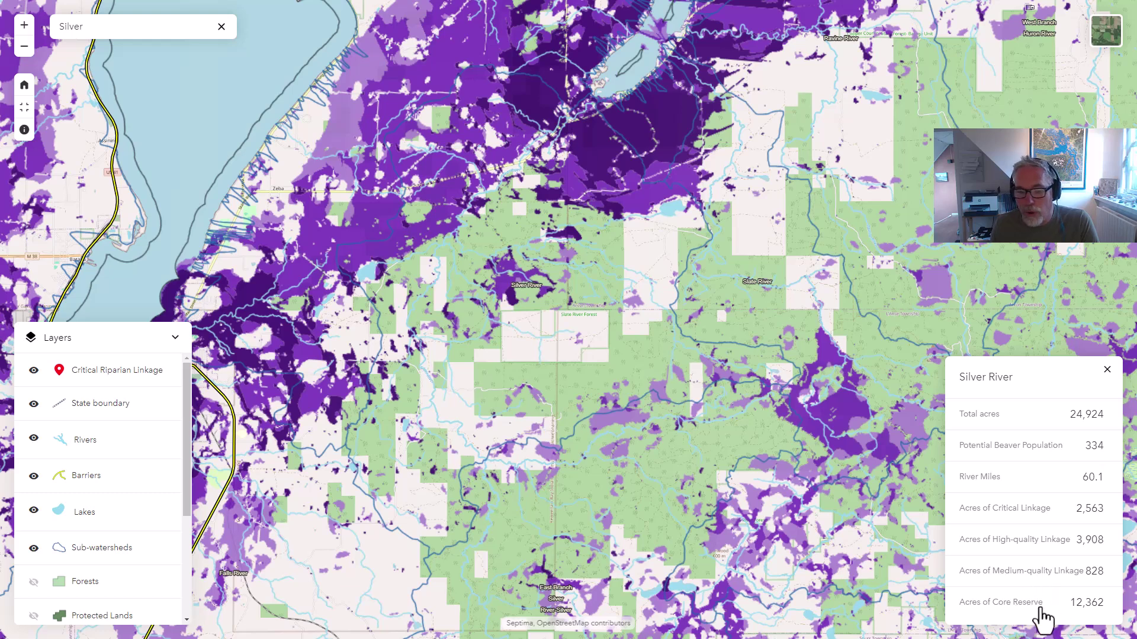
{"action": "left_click_drag", "start_coordinate": [186, 467], "coordinate": [177, 572]}
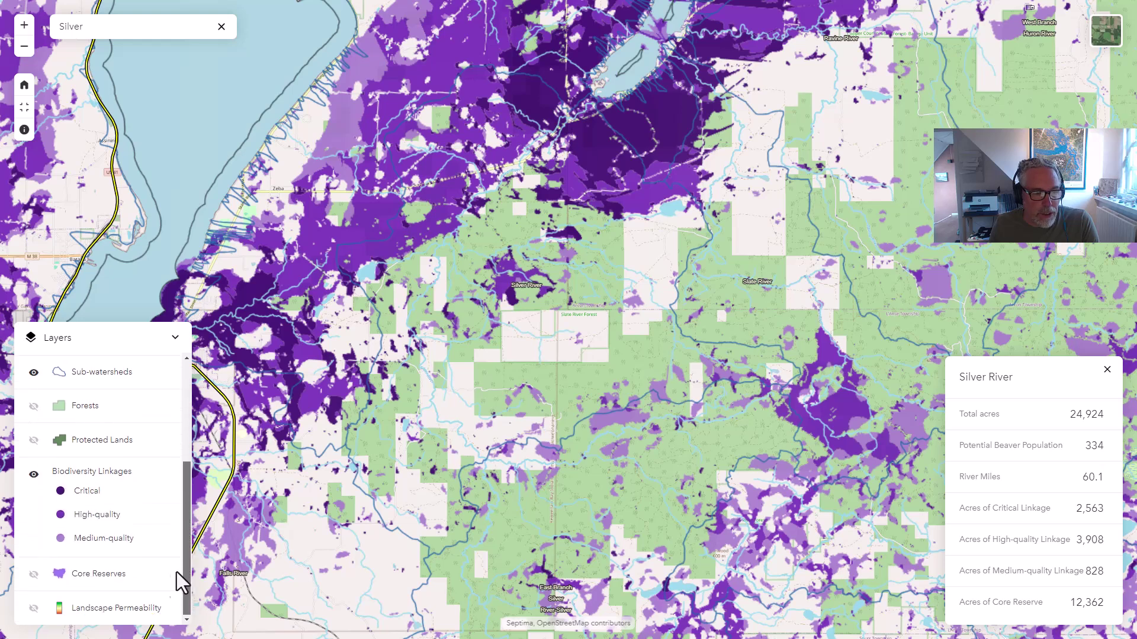
{"action": "left_click", "coordinate": [33, 574]}
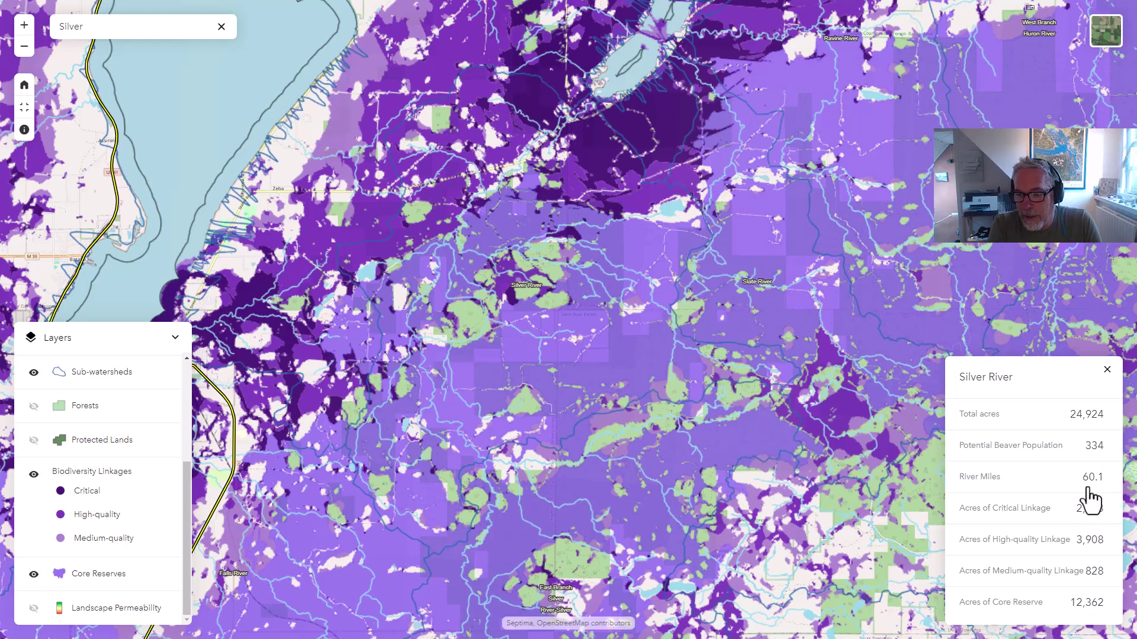
- Zoom to Silver River (Houghton Cnty, MI), display its statistics, and highlight the potential beaver population and acres of core reserve
{"action": "left_click", "coordinate": [77, 28]}
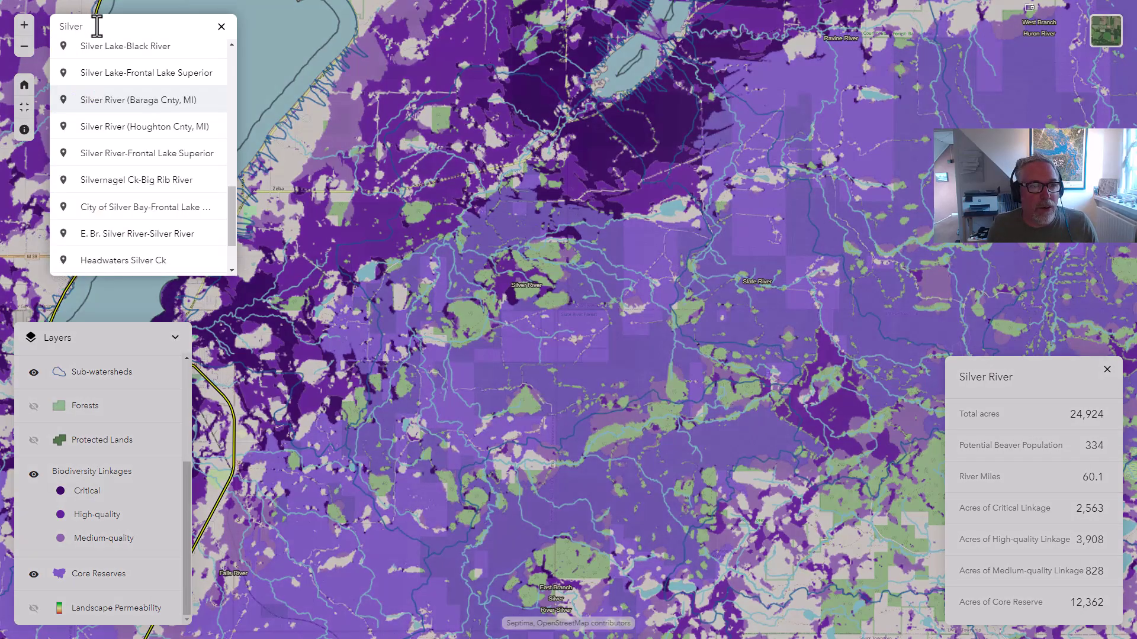
{"action": "left_click", "coordinate": [131, 128]}
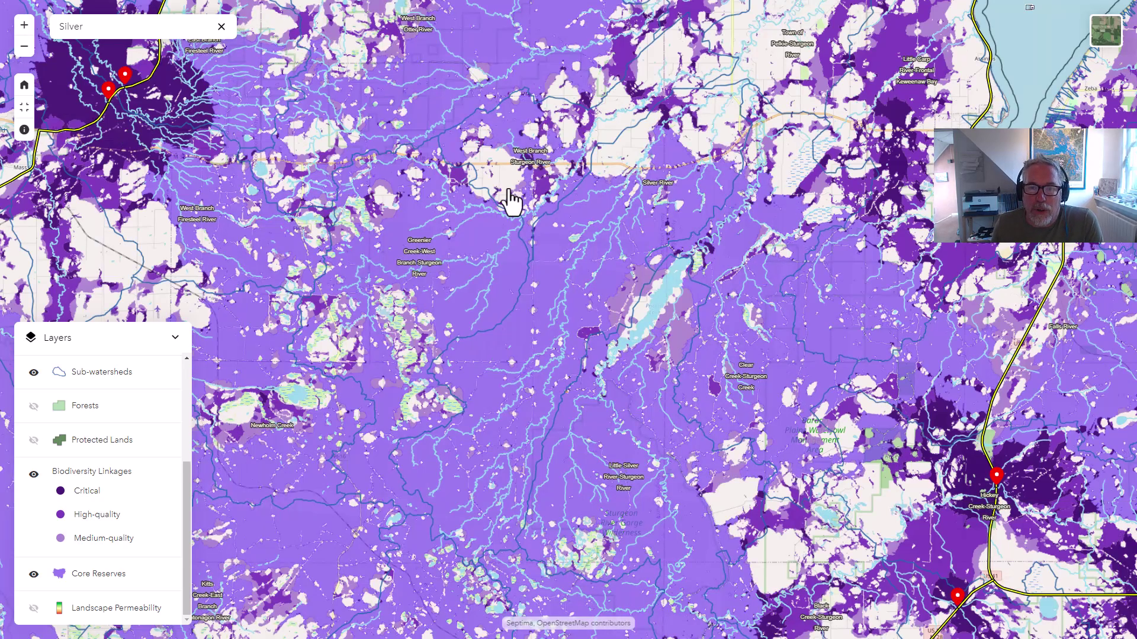
{"action": "left_click", "coordinate": [549, 290]}
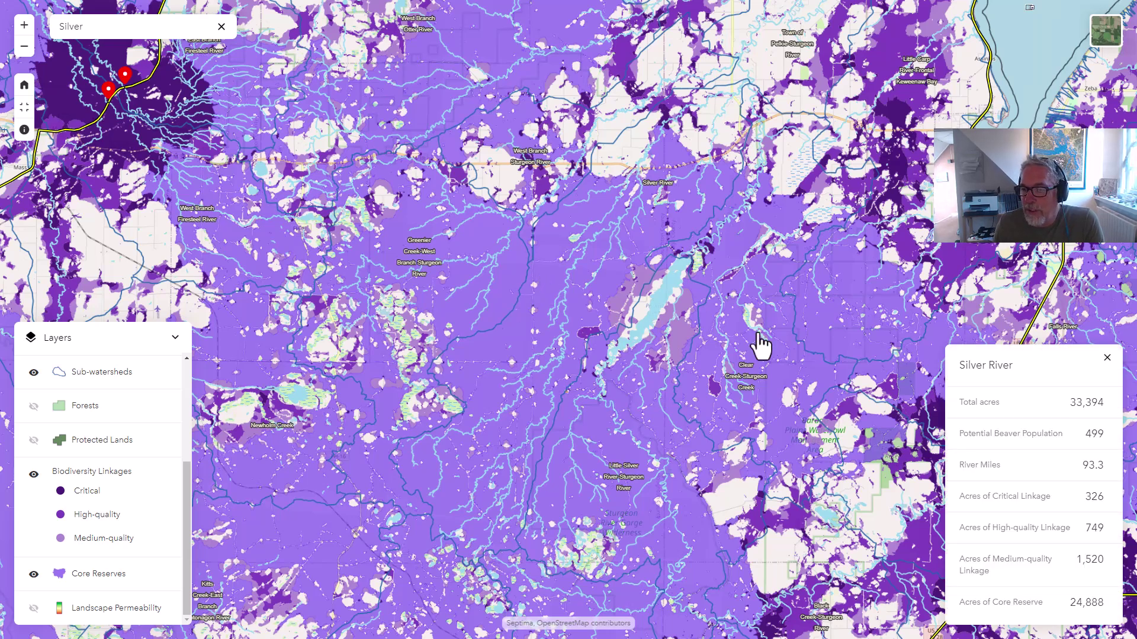
{"action": "left_click_drag", "start_coordinate": [1087, 433], "coordinate": [1102, 437]}
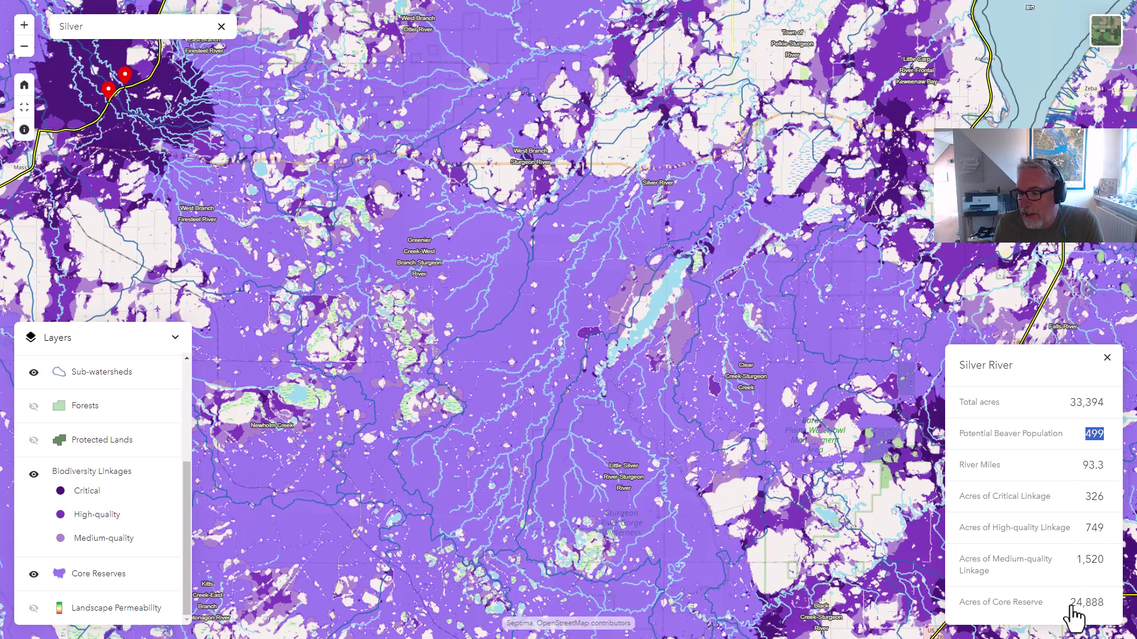
{"action": "left_click_drag", "start_coordinate": [1069, 604], "coordinate": [1107, 616]}
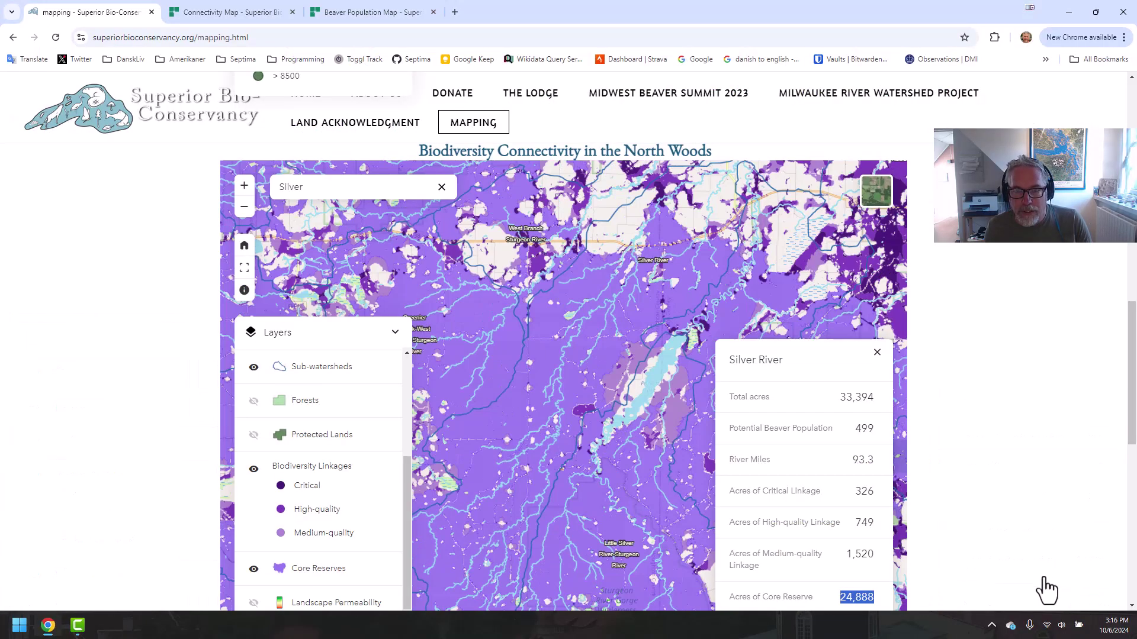
- Leave the full-screen connectivity map and show the Potential Beaver Population by Watersheds map in full screen
{"action": "scroll", "coordinate": [1051, 420], "scroll_direction": "up", "scroll_amount": 3}
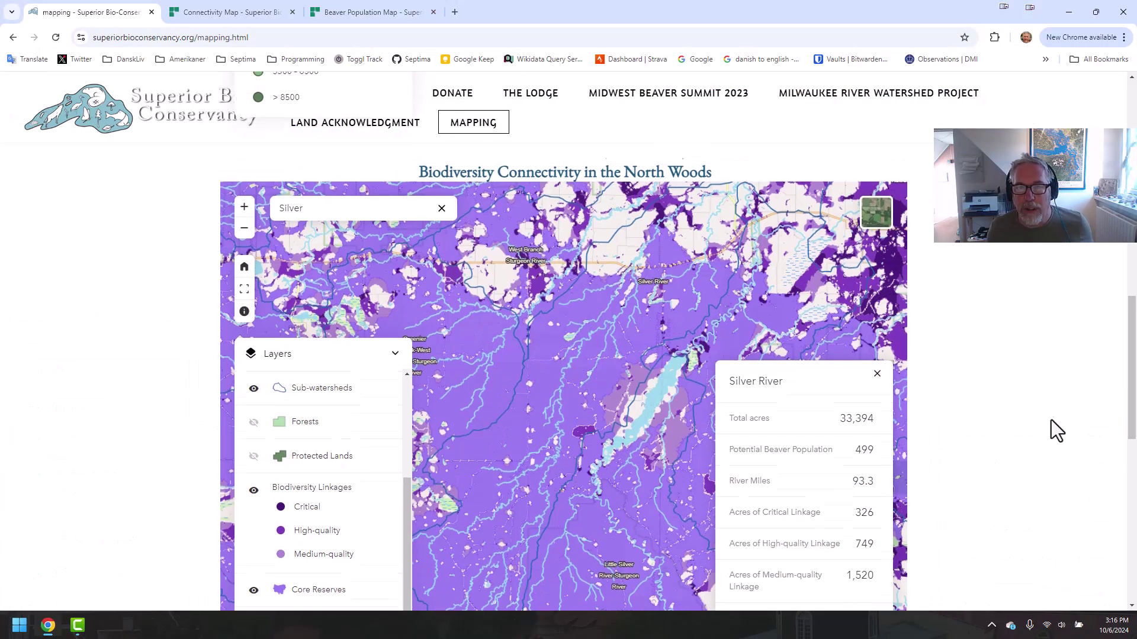
{"action": "scroll", "coordinate": [1051, 420], "scroll_direction": "up", "scroll_amount": 5}
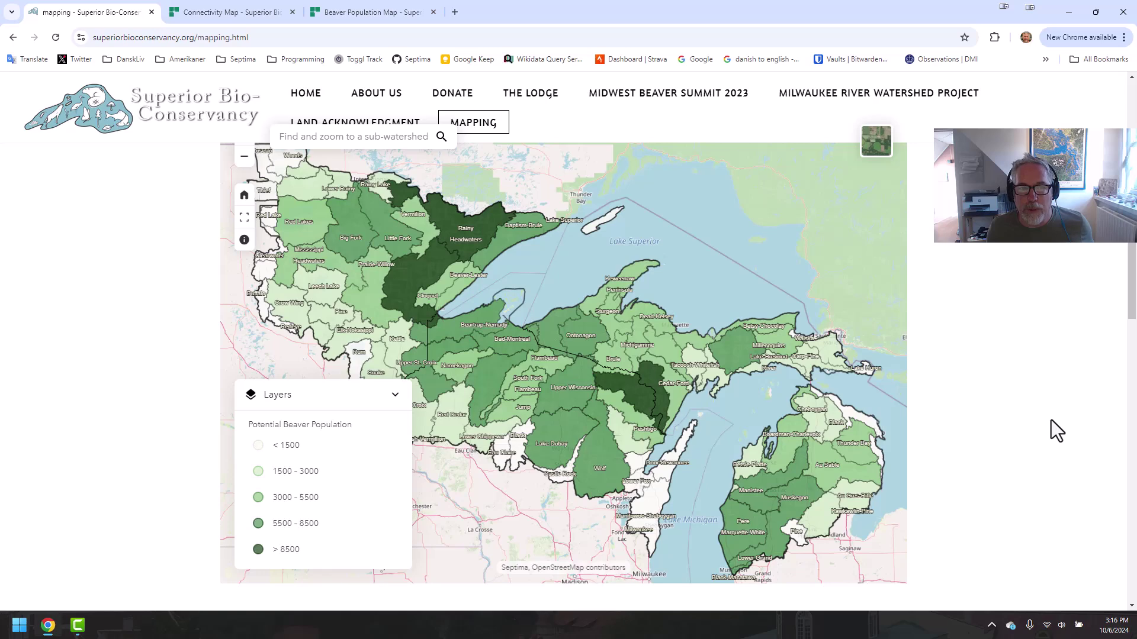
{"action": "scroll", "coordinate": [1050, 420], "scroll_direction": "up", "scroll_amount": 1}
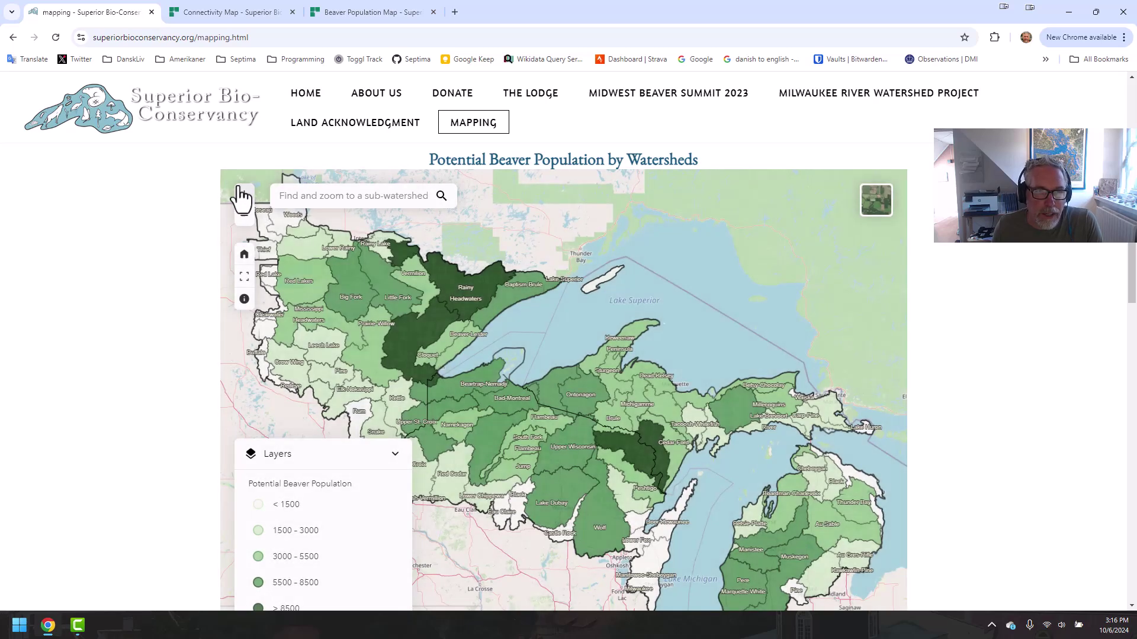
{"action": "left_click", "coordinate": [244, 280]}
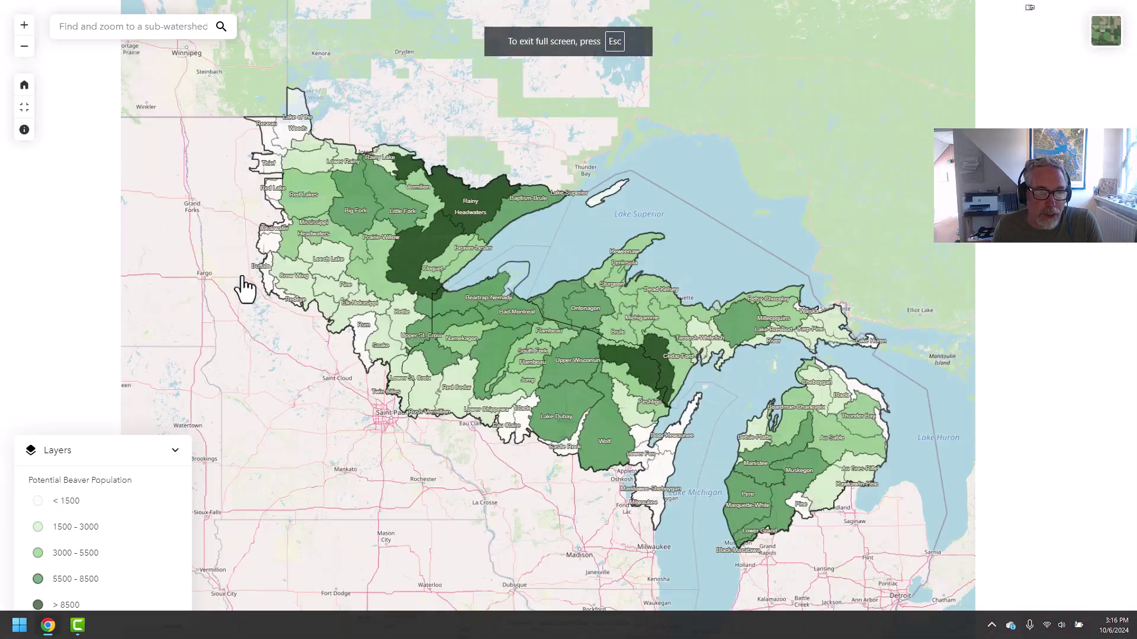
- Read the Potential Beaver Population map's information text through to the Impaired Streams section, then close it
{"action": "left_click", "coordinate": [25, 130]}
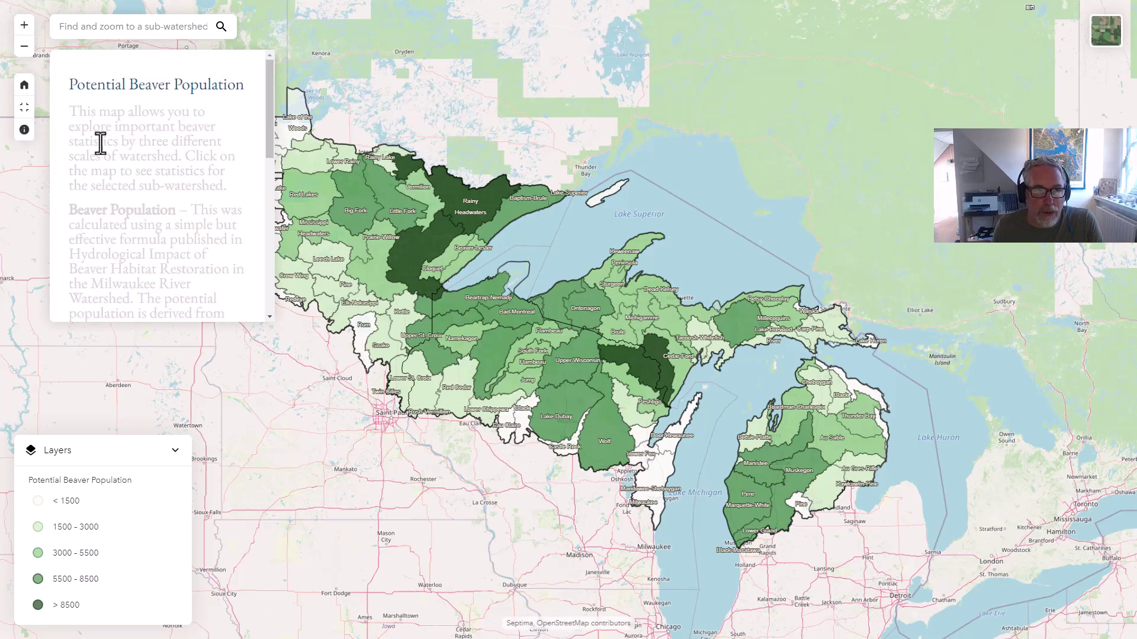
{"action": "scroll", "coordinate": [124, 145], "scroll_direction": "down", "scroll_amount": 1}
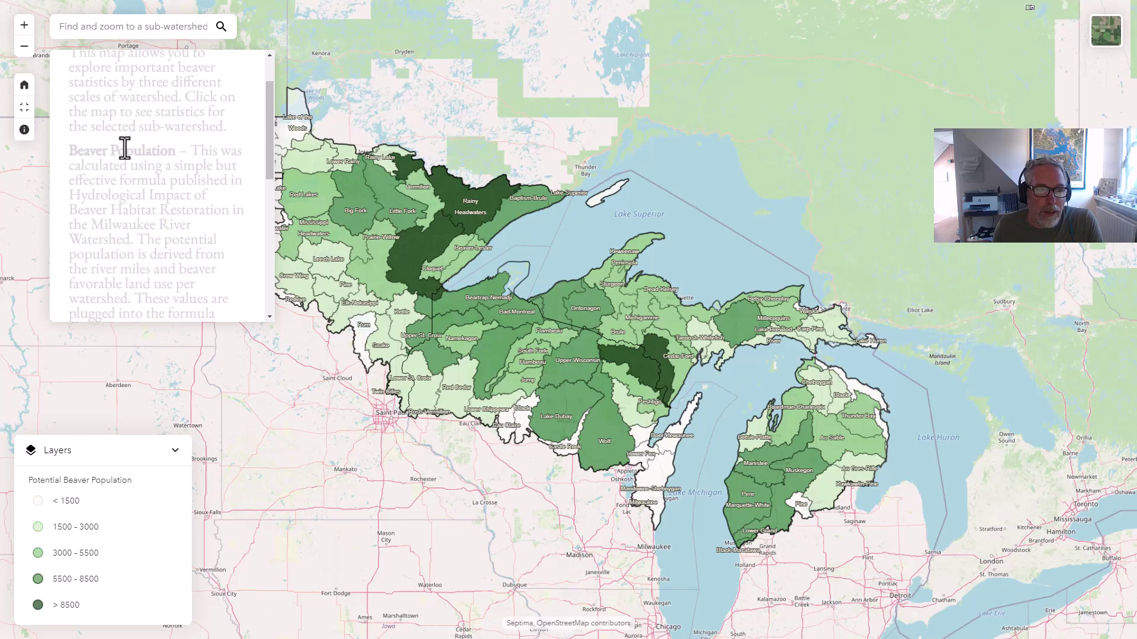
{"action": "scroll", "coordinate": [124, 148], "scroll_direction": "down", "scroll_amount": 4}
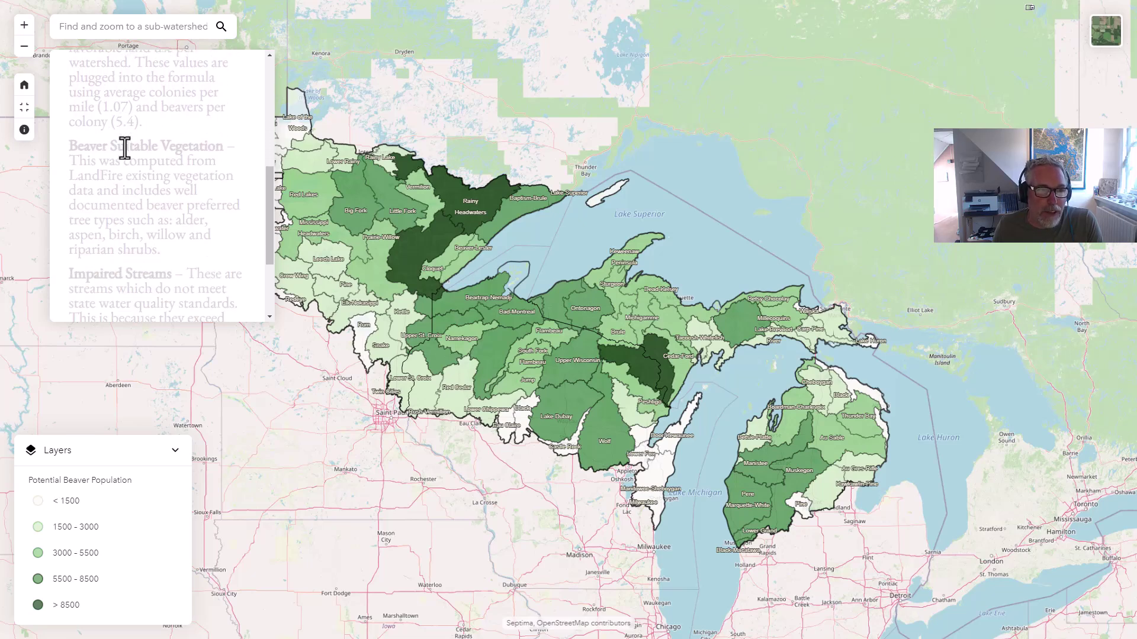
{"action": "scroll", "coordinate": [123, 148], "scroll_direction": "down", "scroll_amount": 2}
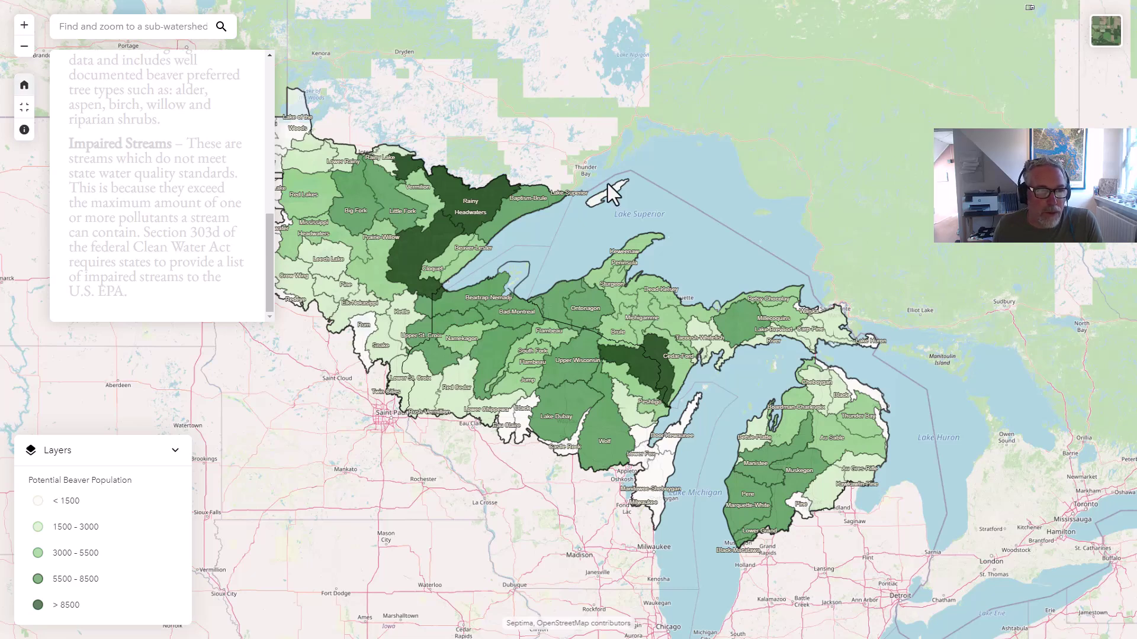
{"action": "left_click", "coordinate": [24, 131]}
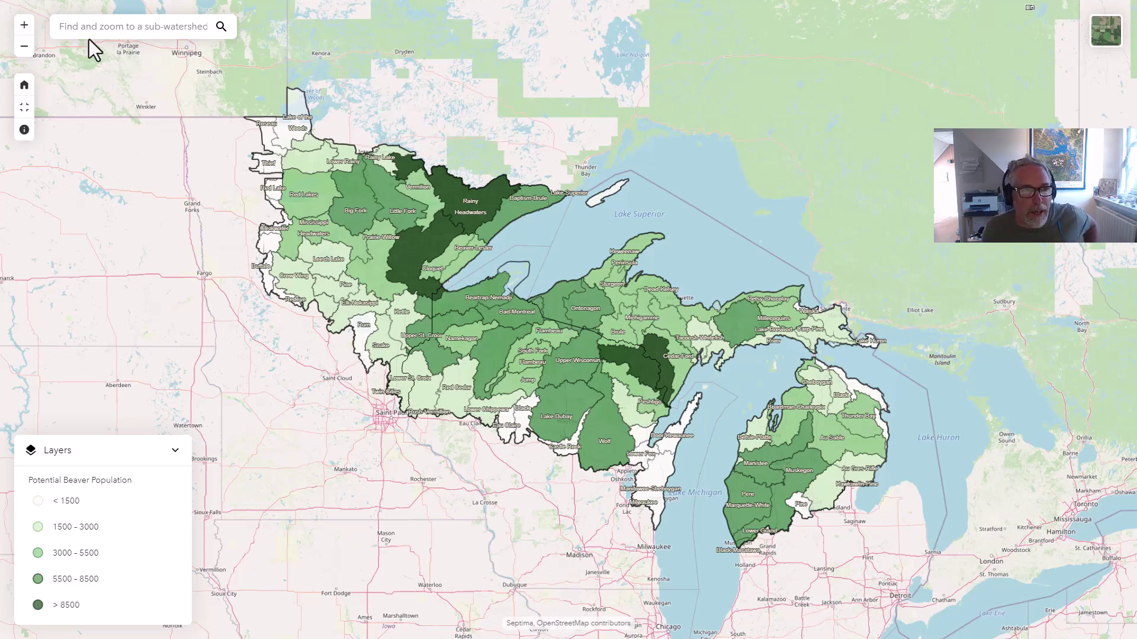
- Examine the potential beaver population at successively finer watershed scales, down to the level with rivers, impaired streams and lakes
{"action": "left_click", "coordinate": [102, 27]}
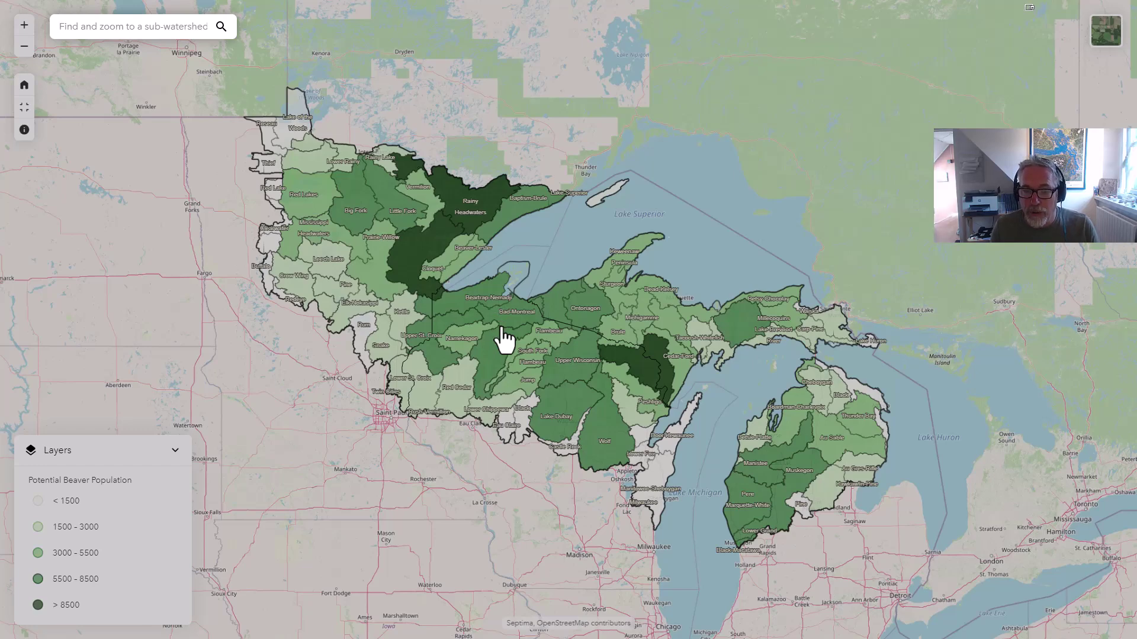
{"action": "scroll", "coordinate": [503, 340], "scroll_direction": "up", "scroll_amount": 2}
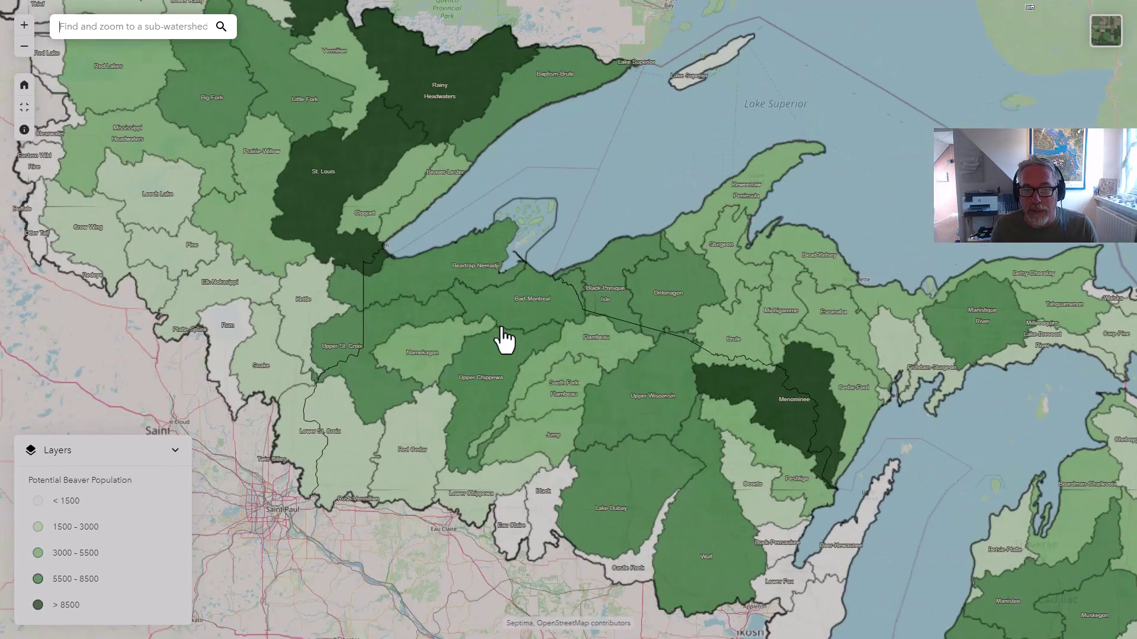
{"action": "scroll", "coordinate": [503, 341], "scroll_direction": "up", "scroll_amount": 2}
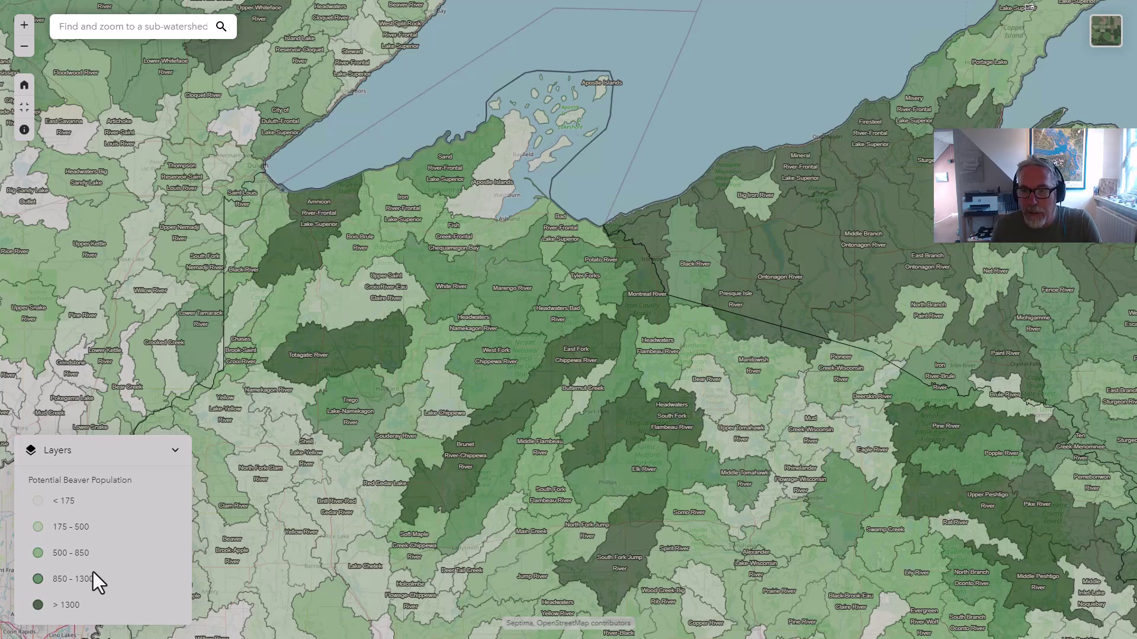
{"action": "scroll", "coordinate": [701, 509], "scroll_direction": "up", "scroll_amount": 1}
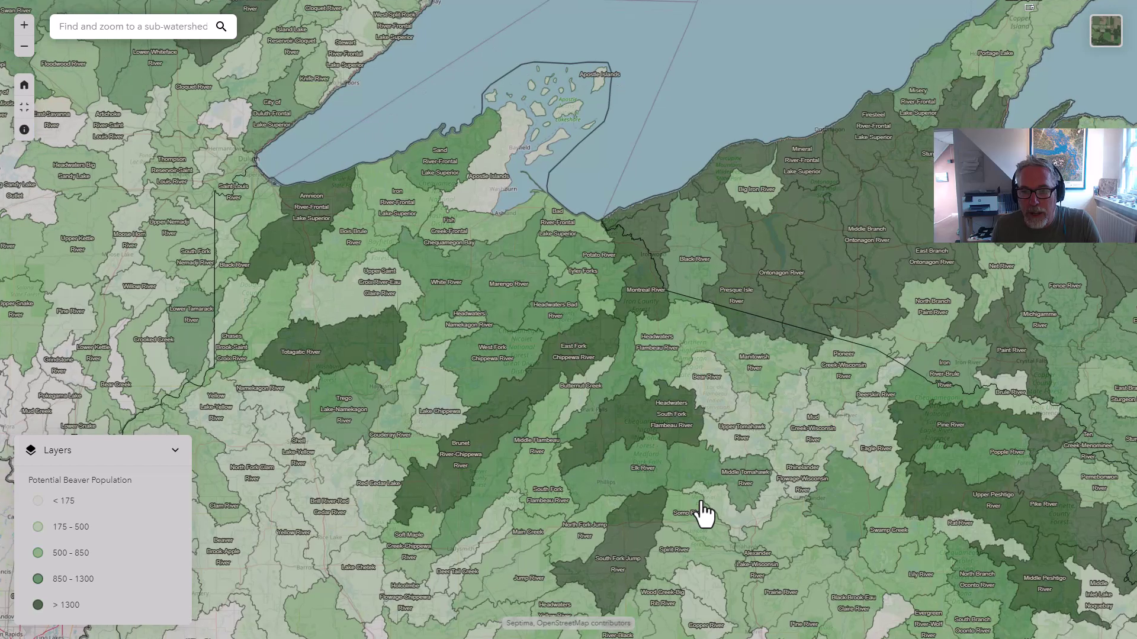
{"action": "scroll", "coordinate": [701, 509], "scroll_direction": "up", "scroll_amount": 2}
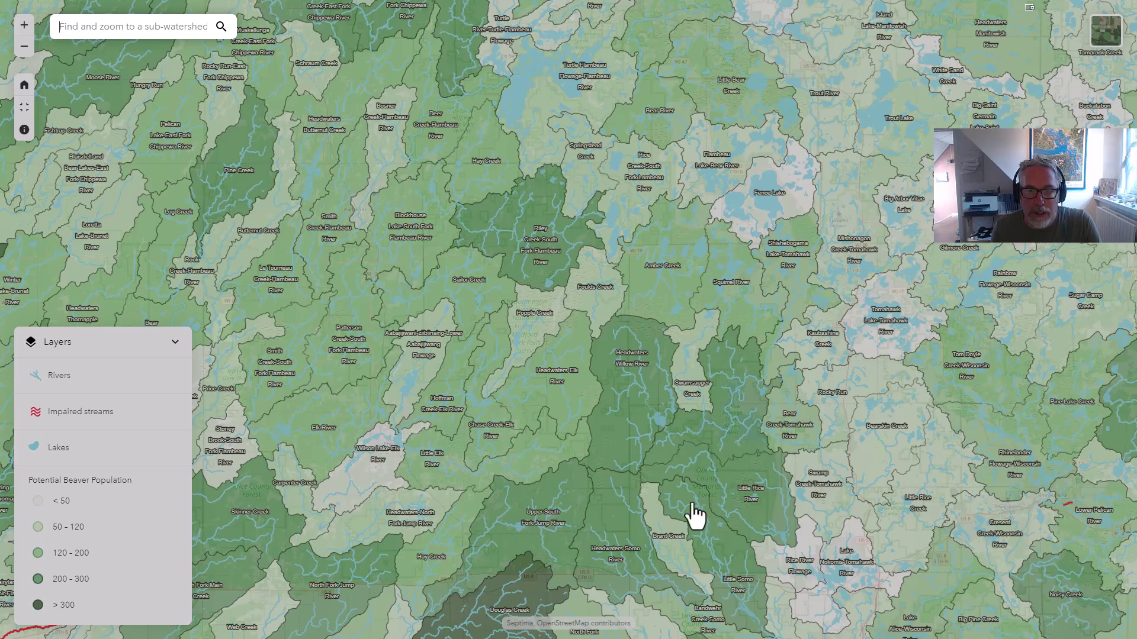
- Search the sub-watersheds for "Silver" and zoom to Silver River (Baraga Cnty, MI)
{"action": "left_click", "coordinate": [111, 26]}
{"action": "type", "text": "Silver"}
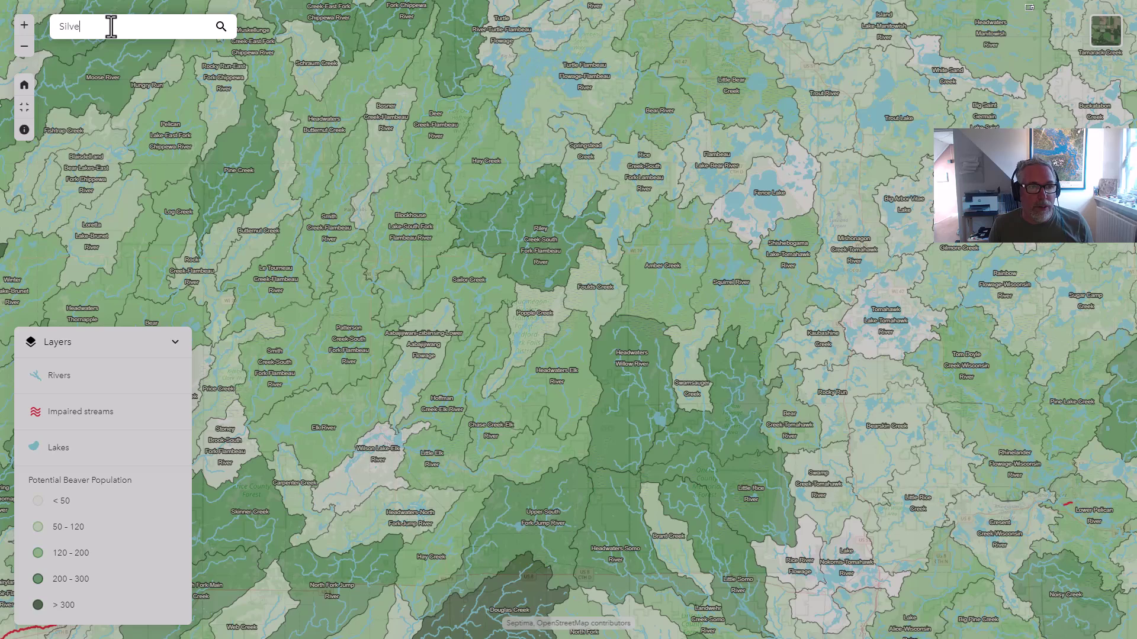
{"action": "scroll", "coordinate": [111, 147], "scroll_direction": "down", "scroll_amount": 3}
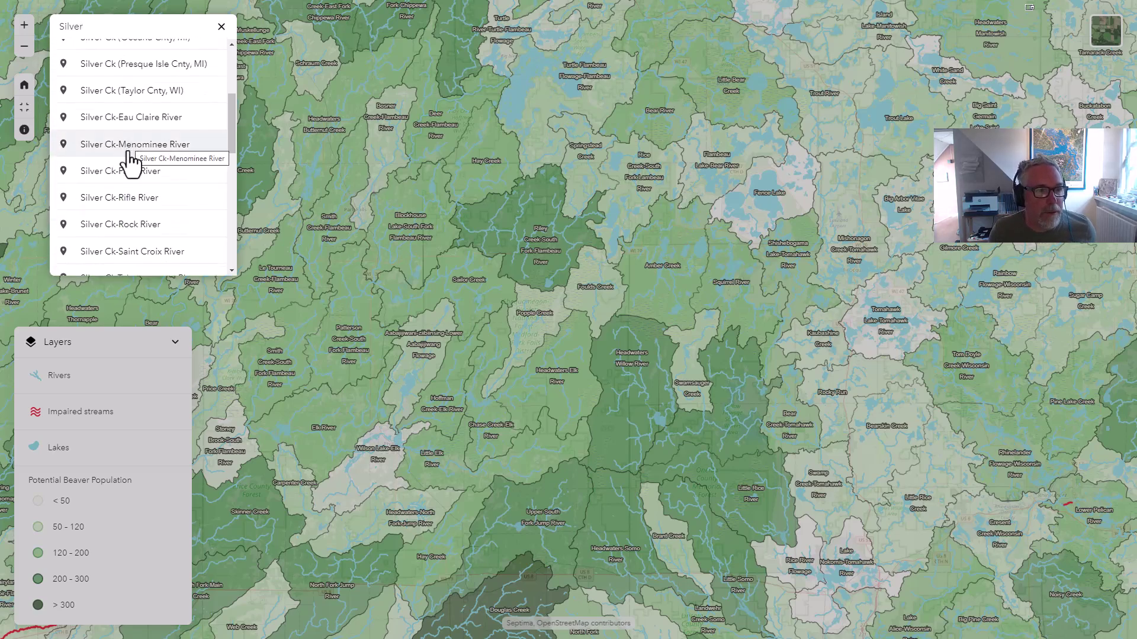
{"action": "scroll", "coordinate": [129, 160], "scroll_direction": "down", "scroll_amount": 1}
{"action": "scroll", "coordinate": [130, 161], "scroll_direction": "down", "scroll_amount": 5}
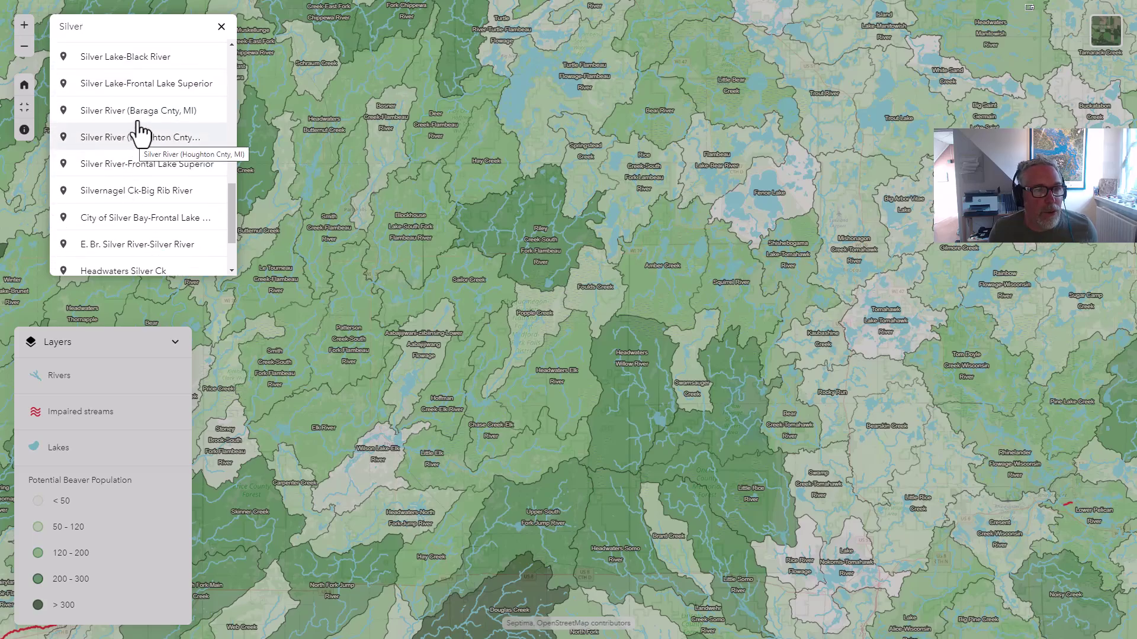
{"action": "left_click", "coordinate": [140, 135]}
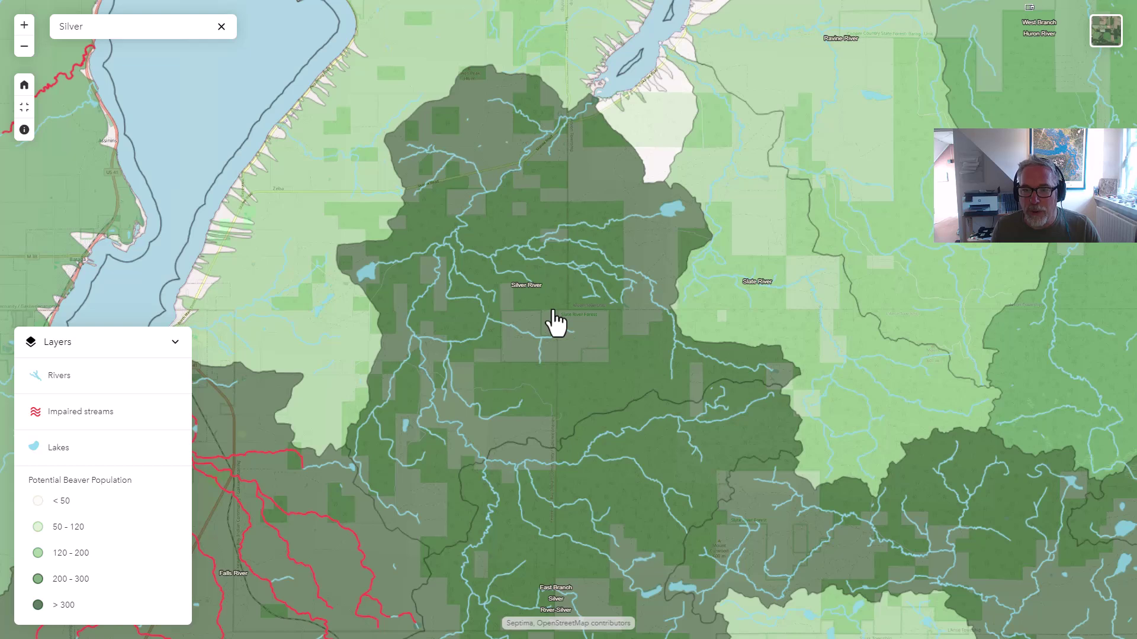
- Display the statistics of the Baraga County Silver River sub-watershed and highlight its potential beaver population and linkage acres
{"action": "left_click", "coordinate": [536, 219]}
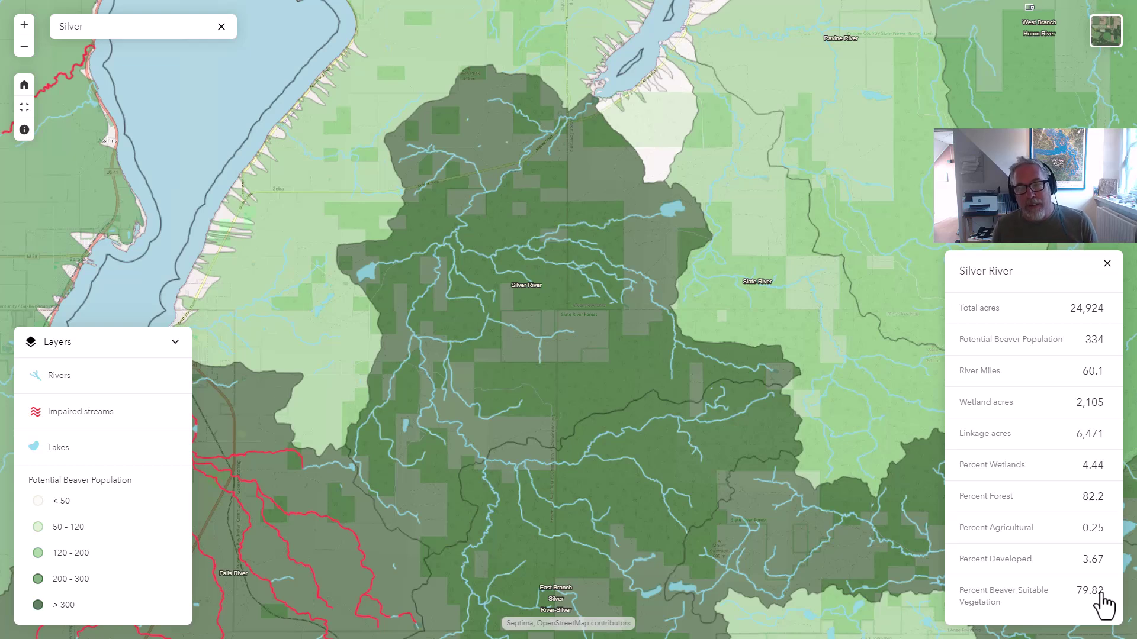
{"action": "left_click_drag", "start_coordinate": [1085, 341], "coordinate": [1097, 342]}
{"action": "double_click", "coordinate": [1091, 346]}
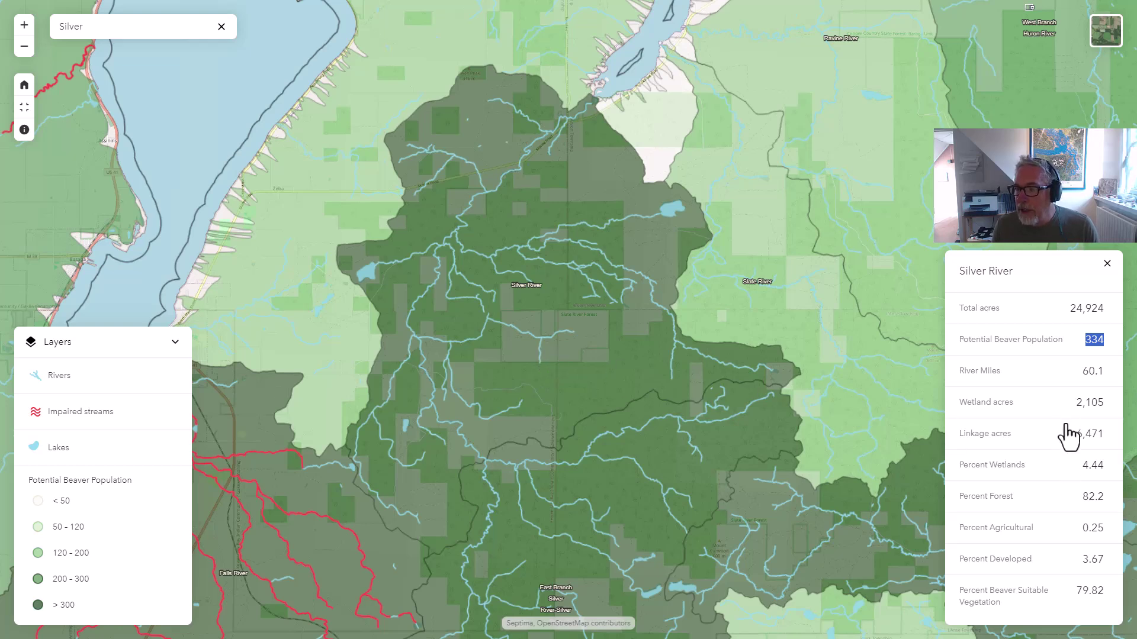
{"action": "left_click_drag", "start_coordinate": [1076, 434], "coordinate": [1104, 437]}
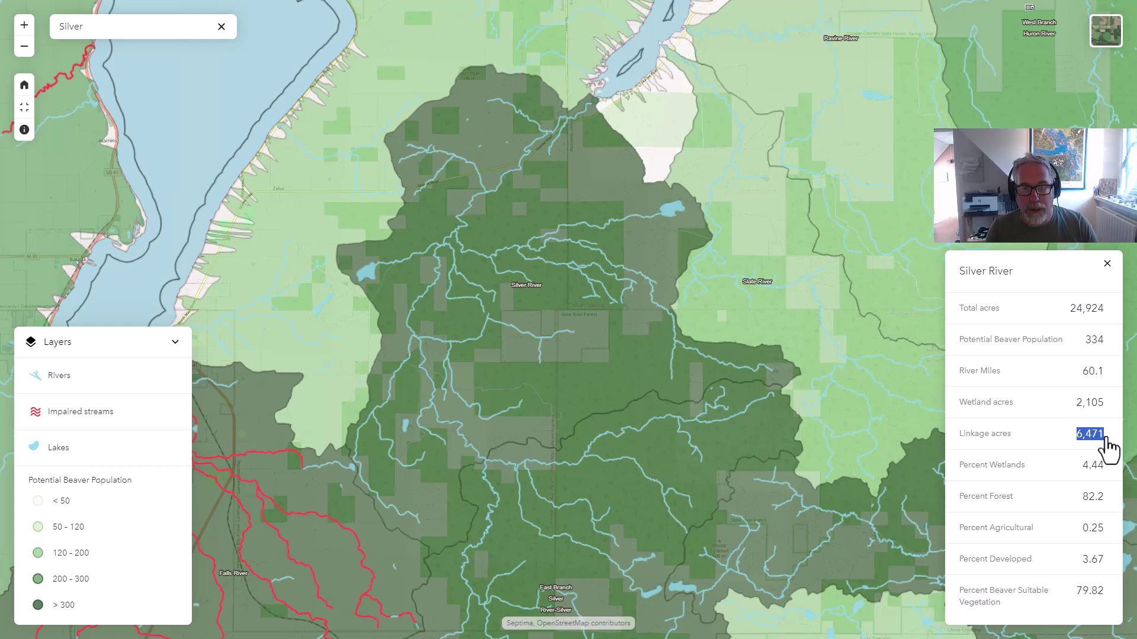
- Zoom to Silver River (Houghton Cnty, MI) on the beaver population map and display its statistics
{"action": "left_click", "coordinate": [124, 30]}
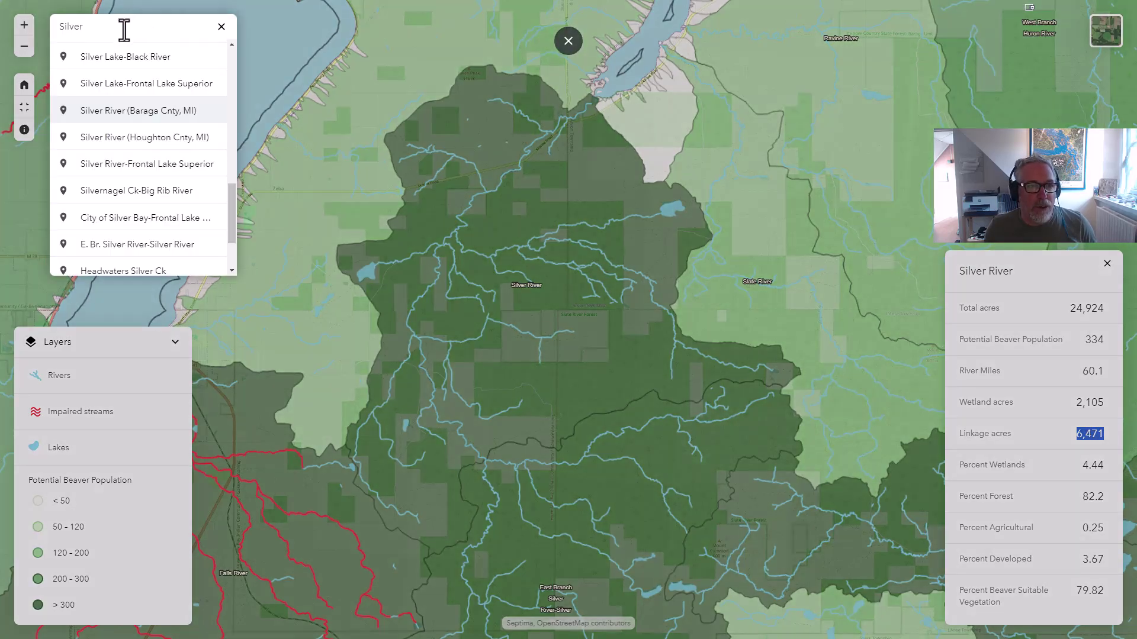
{"action": "left_click", "coordinate": [147, 141]}
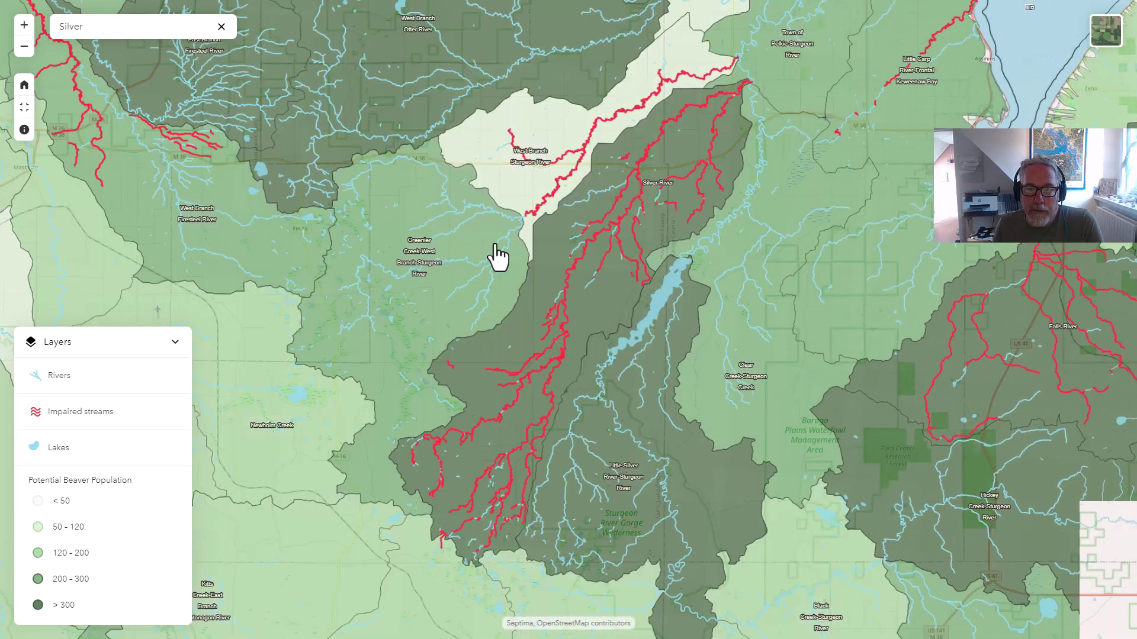
{"action": "left_click", "coordinate": [604, 311]}
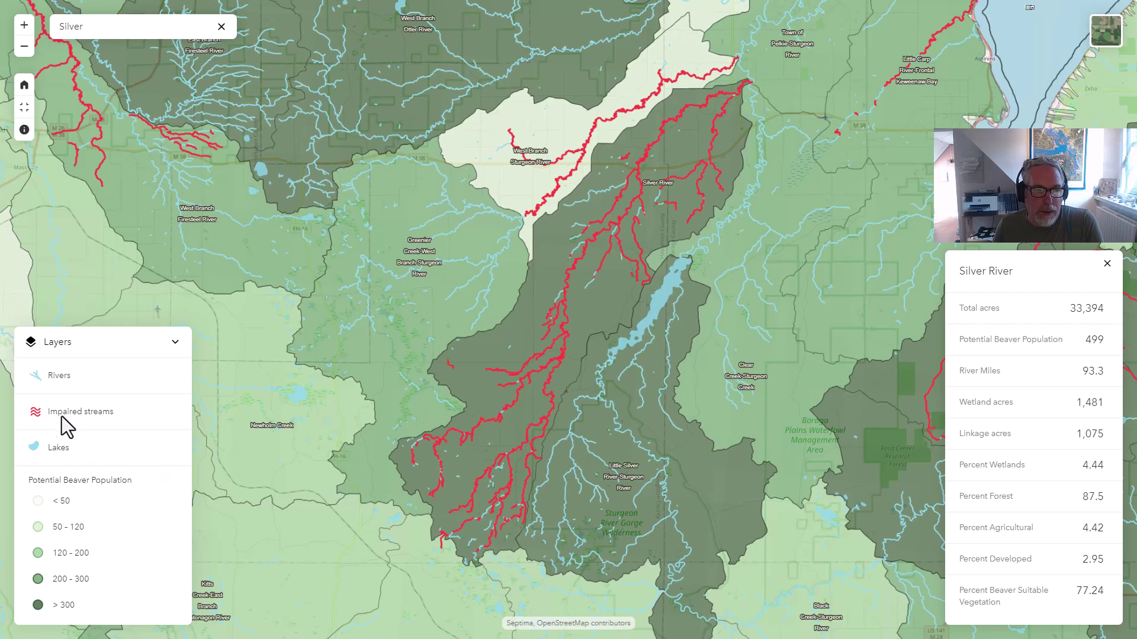
- Open the map information, highlight the full definition of Impaired Streams to read it, and close the information
{"action": "left_click", "coordinate": [24, 130]}
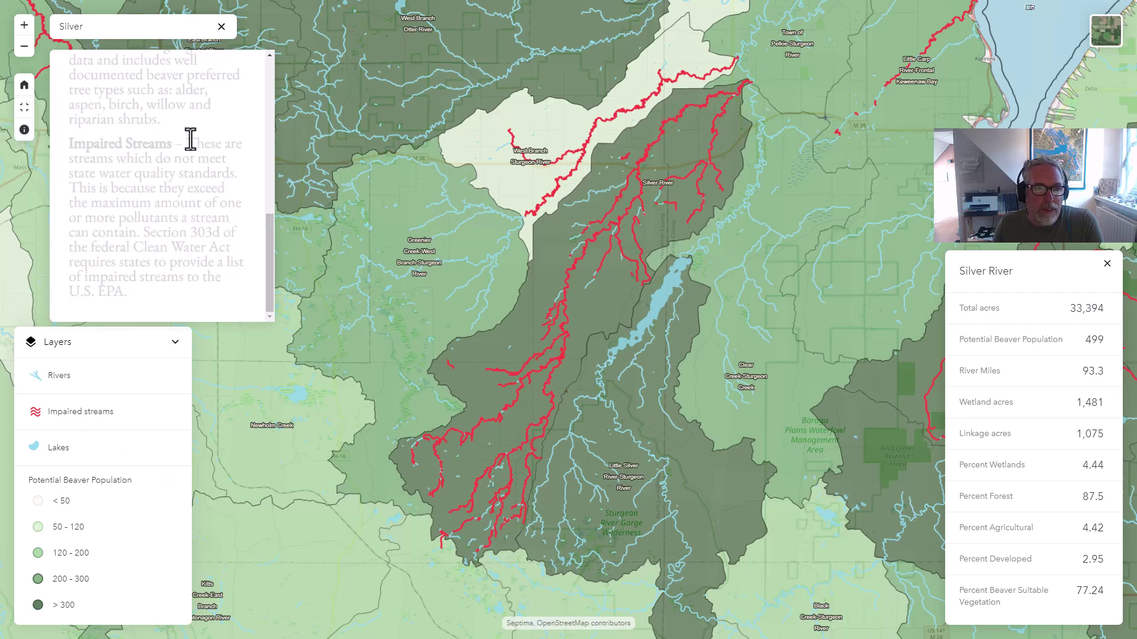
{"action": "left_click_drag", "start_coordinate": [189, 143], "coordinate": [231, 225]}
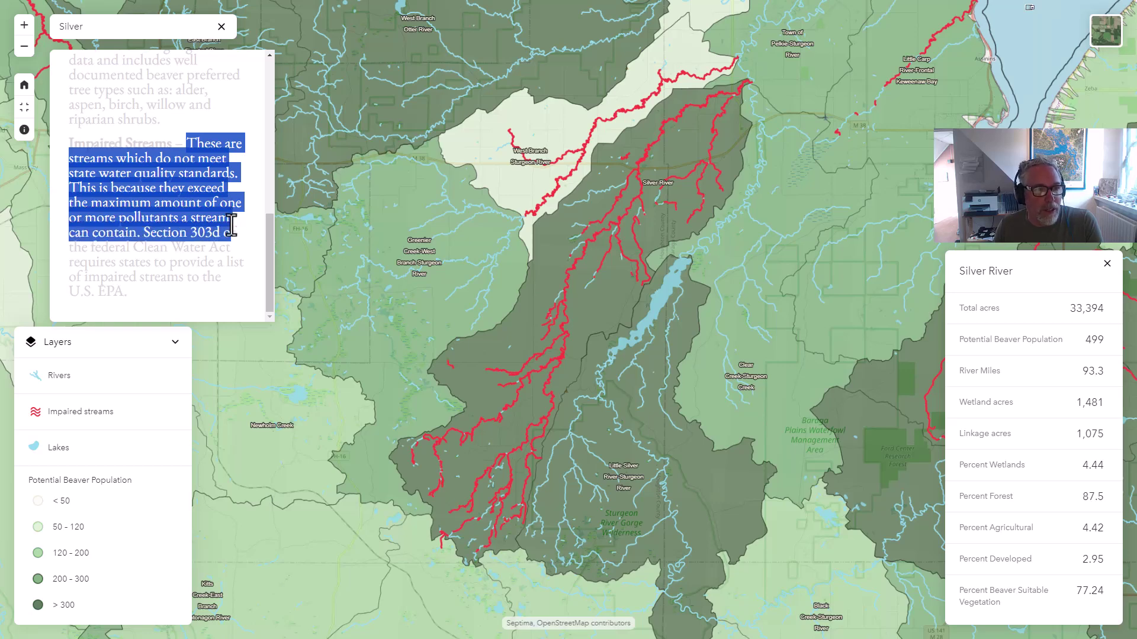
{"action": "left_click_drag", "start_coordinate": [231, 225], "coordinate": [232, 287]}
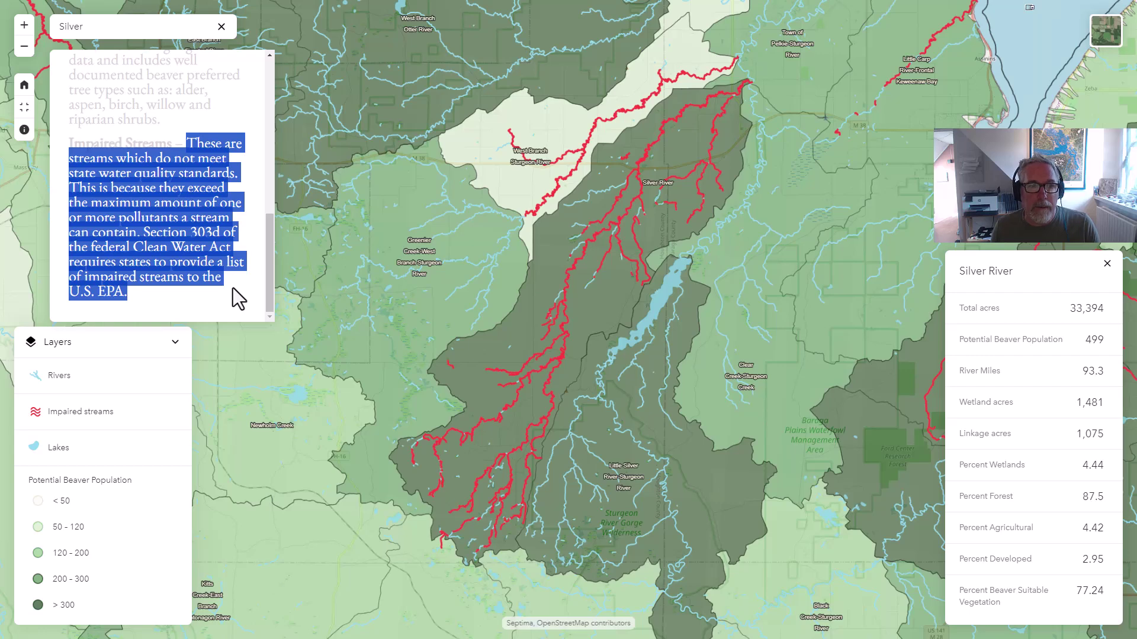
{"action": "left_click", "coordinate": [24, 129]}
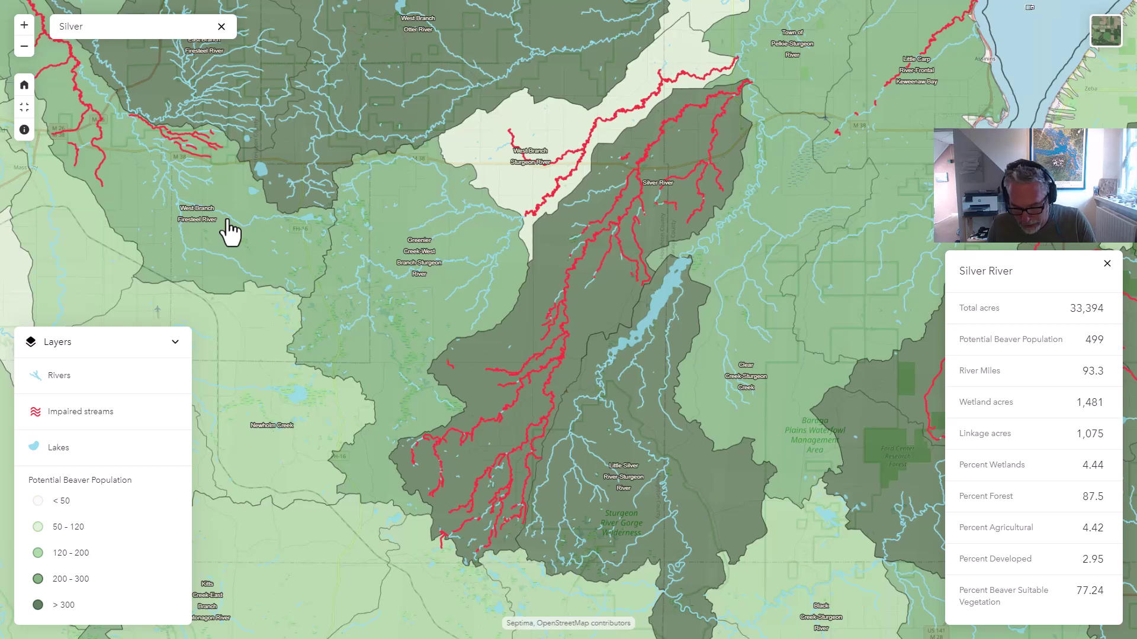
- Exit the full-screen beaver population map and close the Silver River statistics
{"action": "key", "text": "Escape"}
{"action": "left_click", "coordinate": [367, 198]}
{"action": "left_click", "coordinate": [537, 274]}
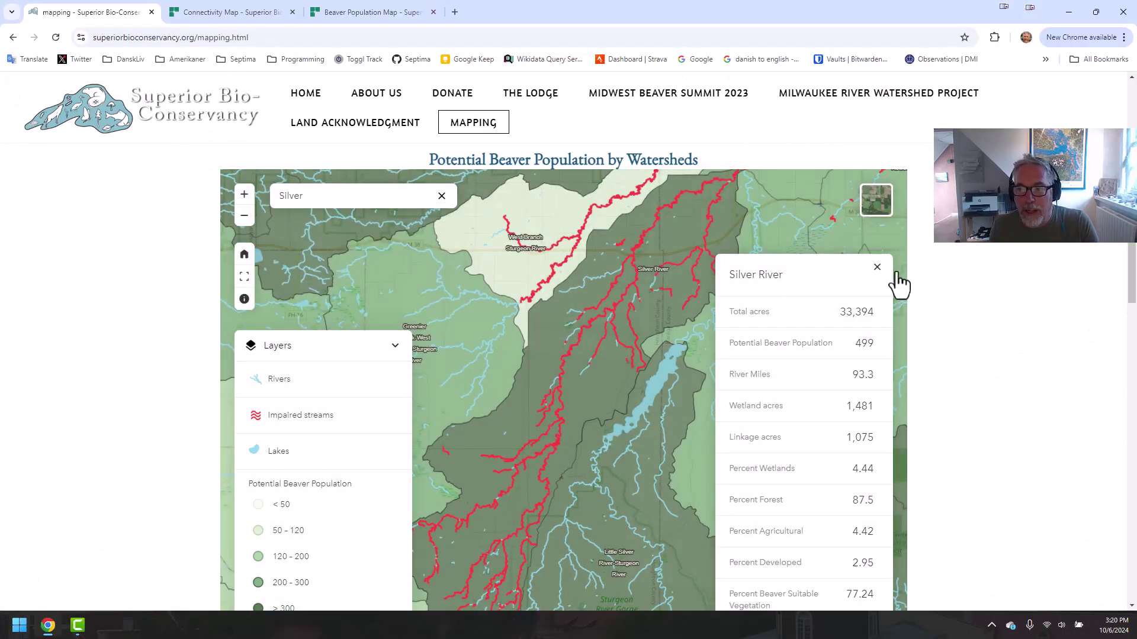
{"action": "left_click", "coordinate": [877, 268]}
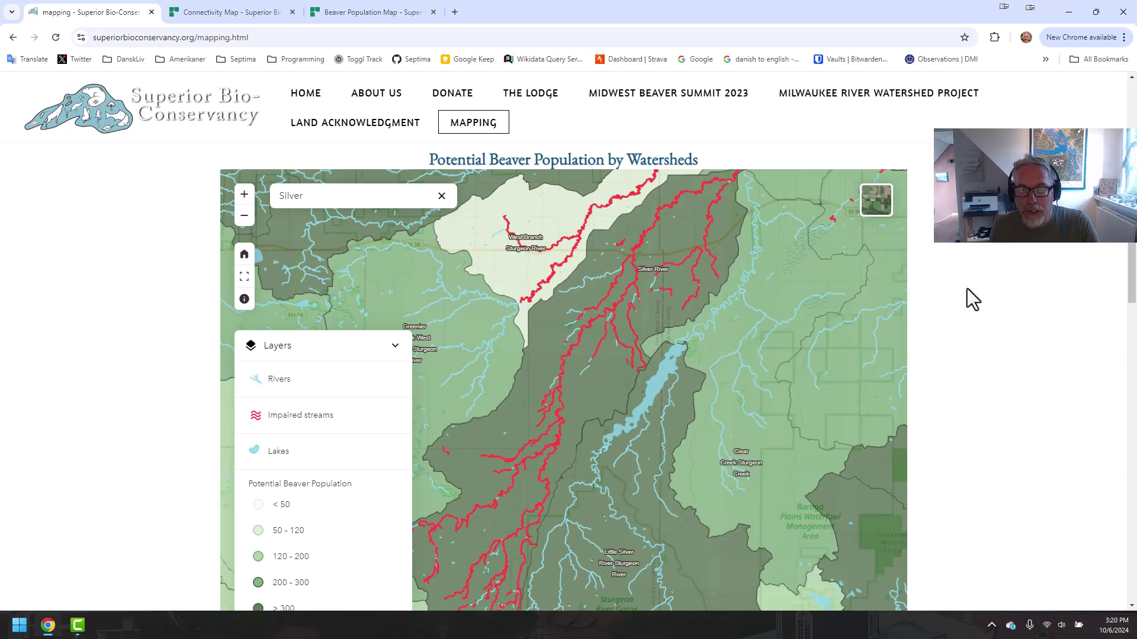